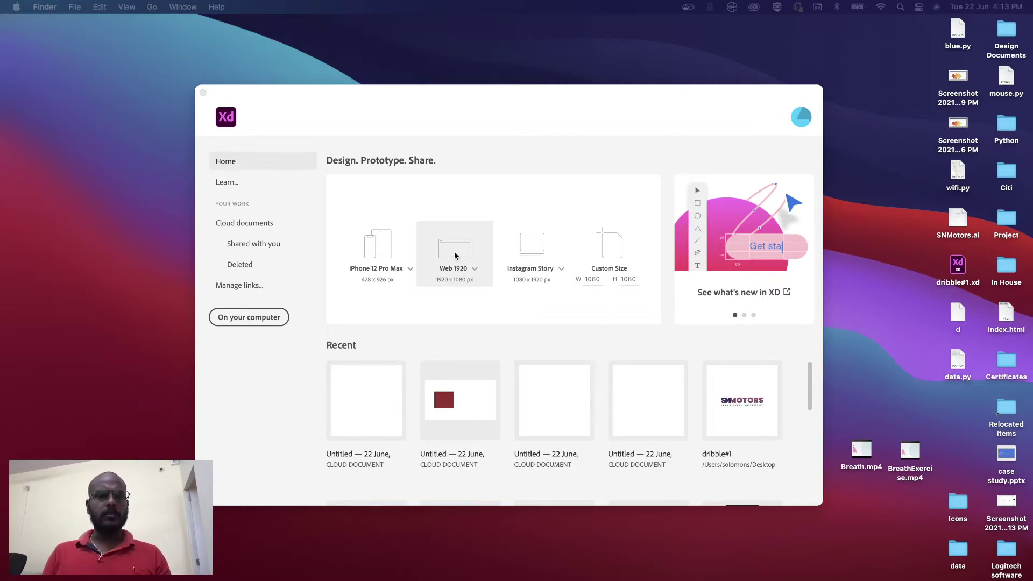
Make the Adobe XD Home window active, showing its new-document presets and recent cloud files.
left_click(452, 250)
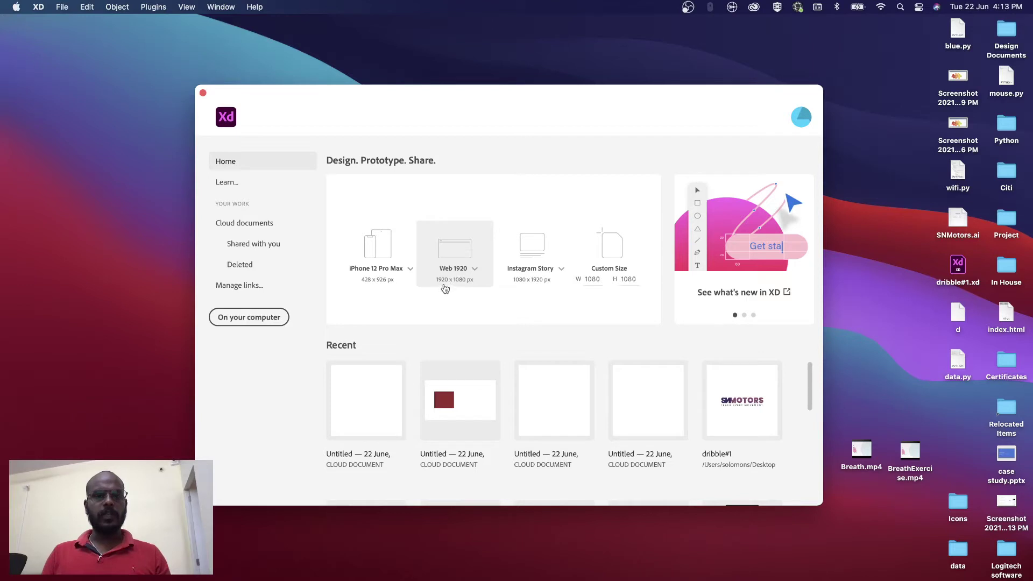
Create a new document from the Web 1920 preset.
left_click(452, 255)
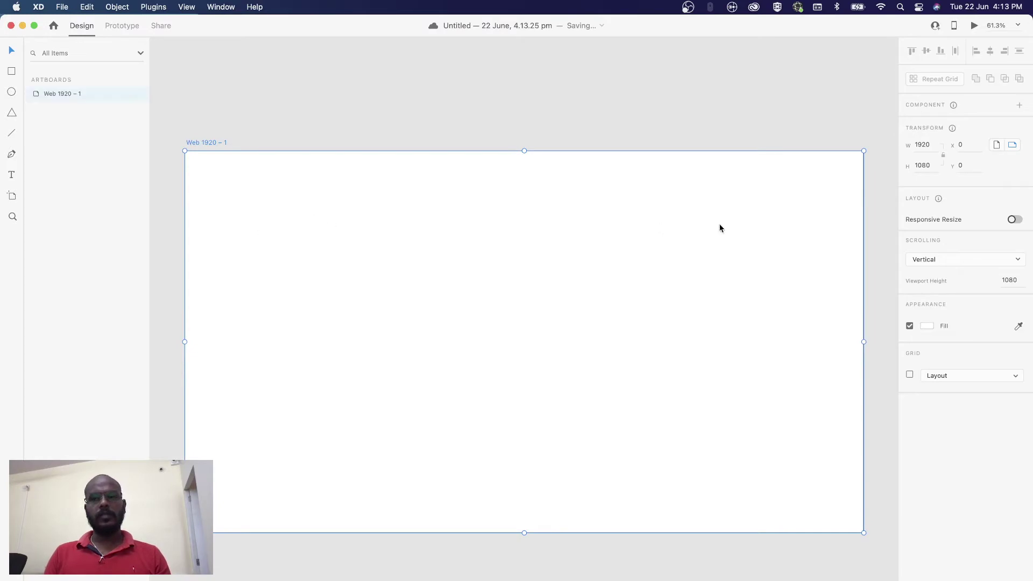
left_click(654, 98)
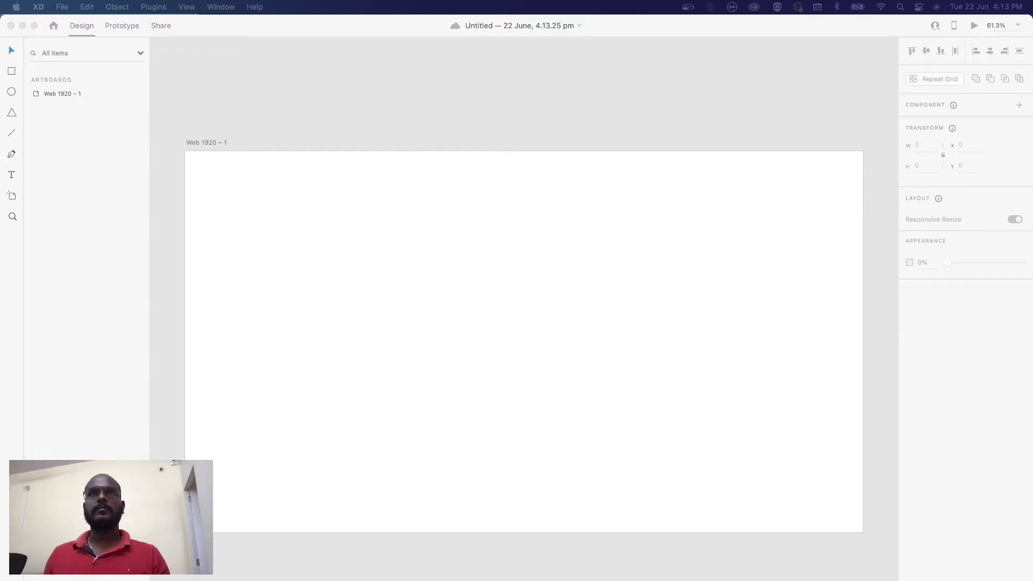
left_click(846, 350)
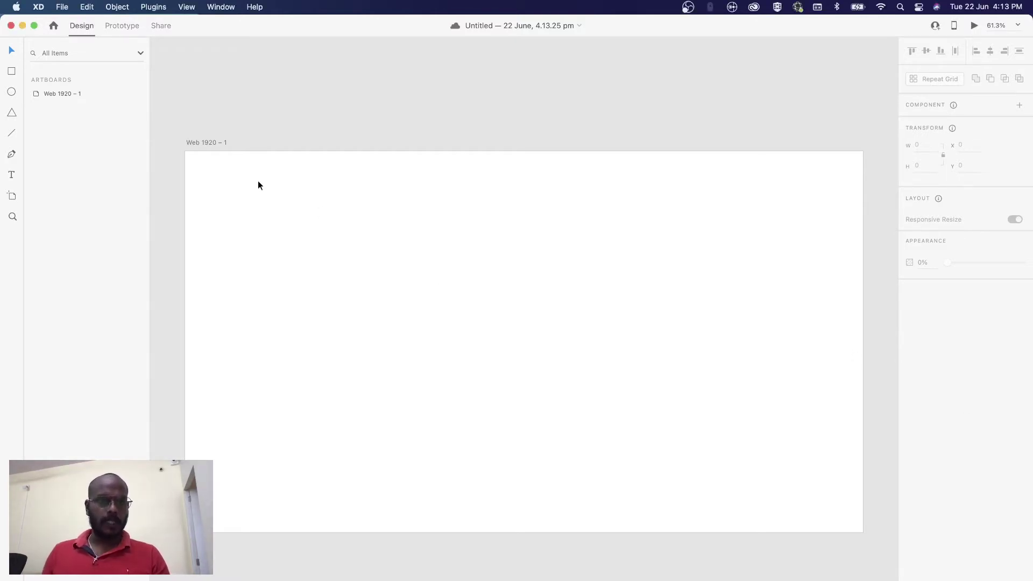
Fill the Web 1920 – 1 artboard with solid colour #FF6036.
left_click(211, 143)
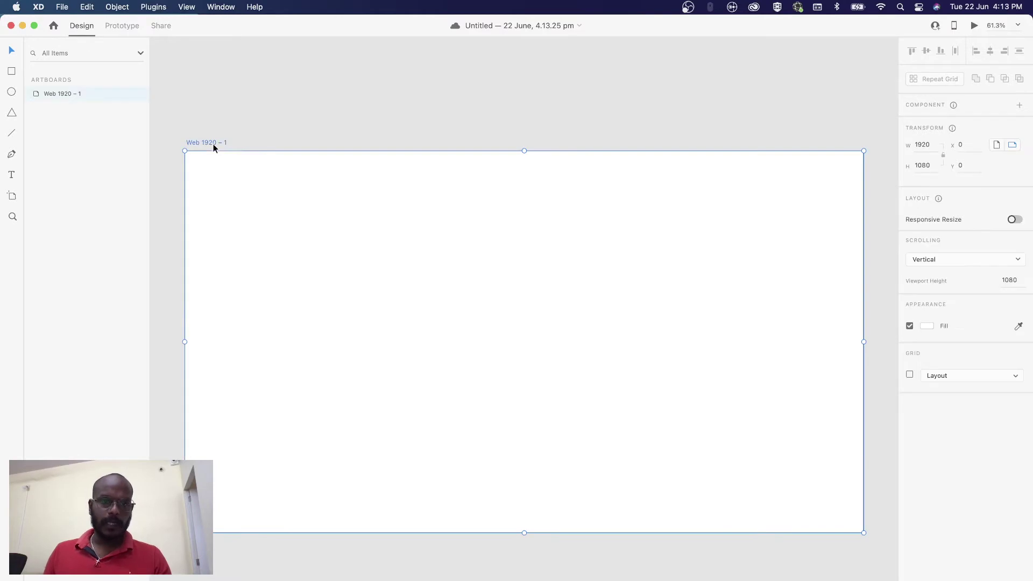
left_click(930, 327)
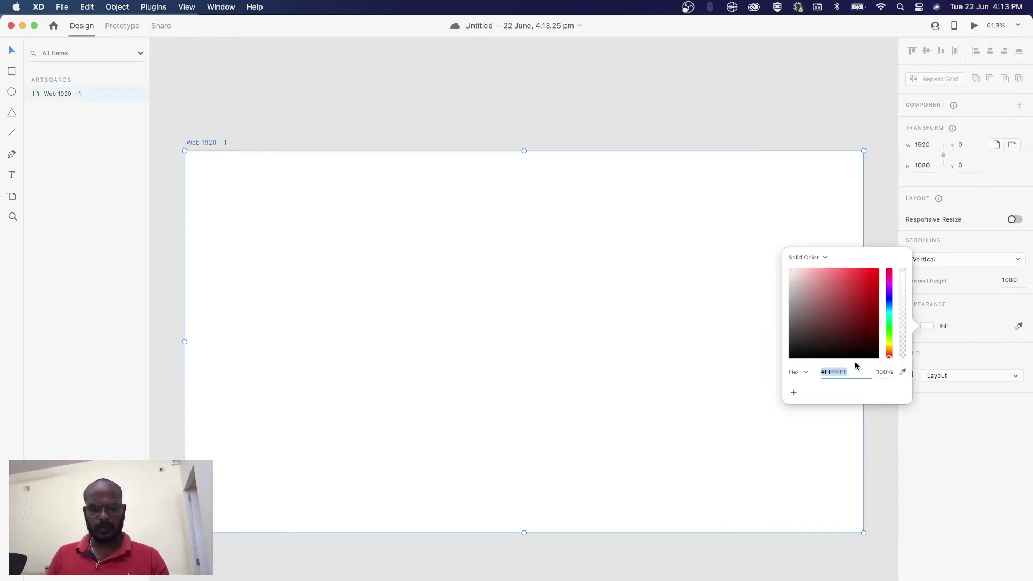
type("#FF6036")
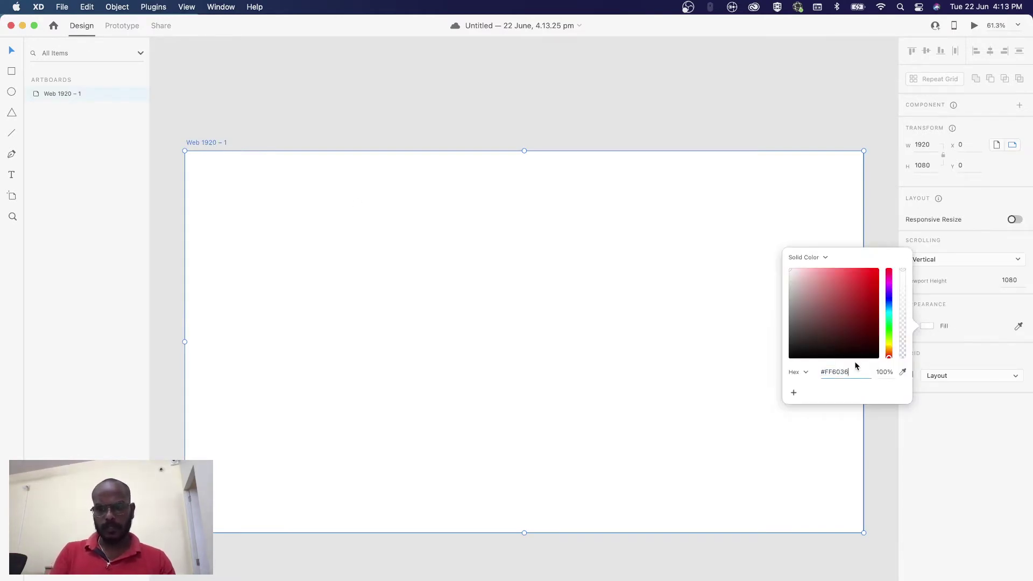
key("Return")
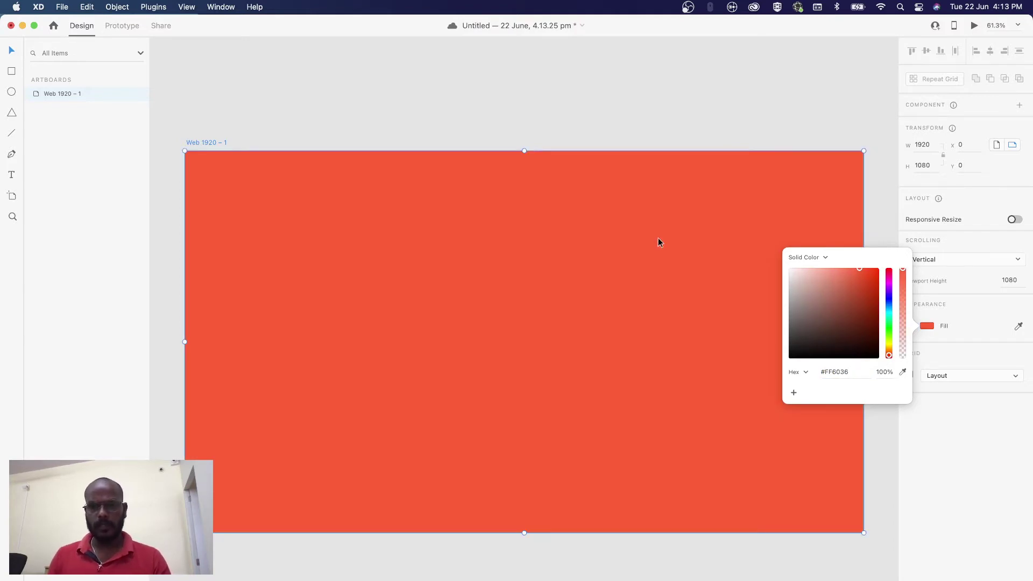
left_click(615, 127)
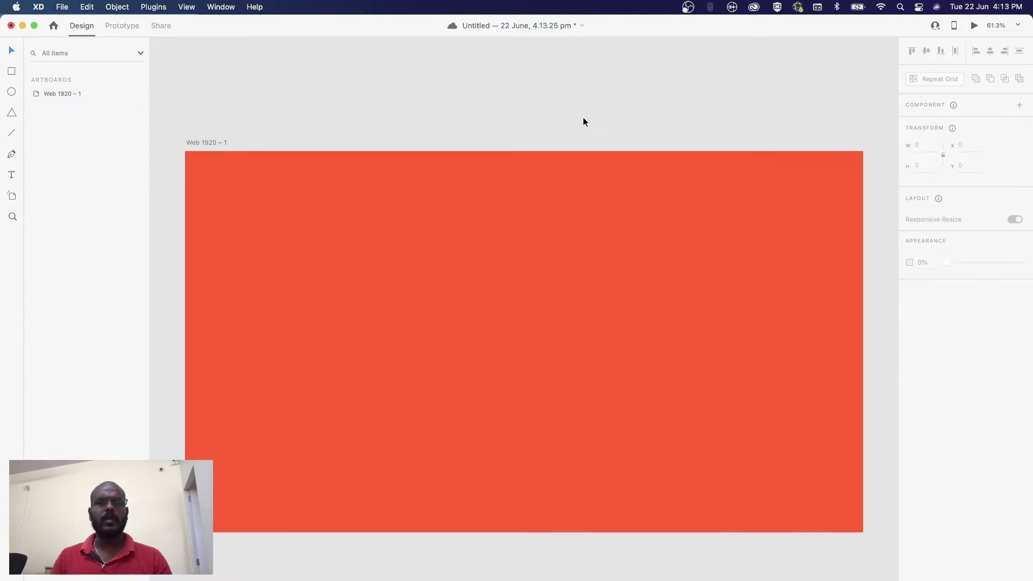
Draw a tall 683 × 926 rectangle over the middle of the artboard.
left_click(12, 72)
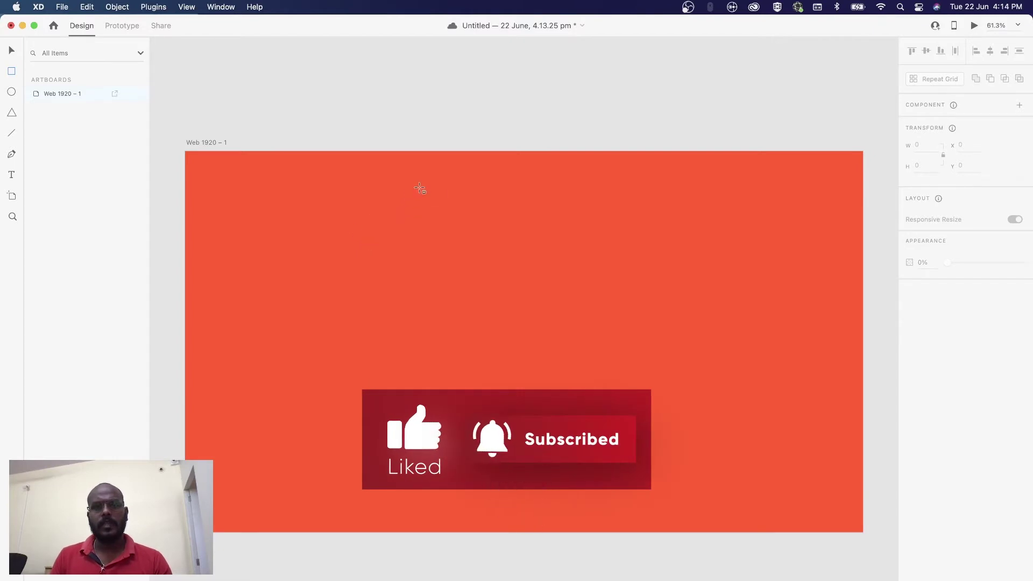
mouse_move(420, 188)
left_mouse_down()
mouse_move(618, 387)
mouse_move(639, 506)
mouse_move(661, 515)
left_mouse_up()
left_click(540, 117)
left_click(569, 254)
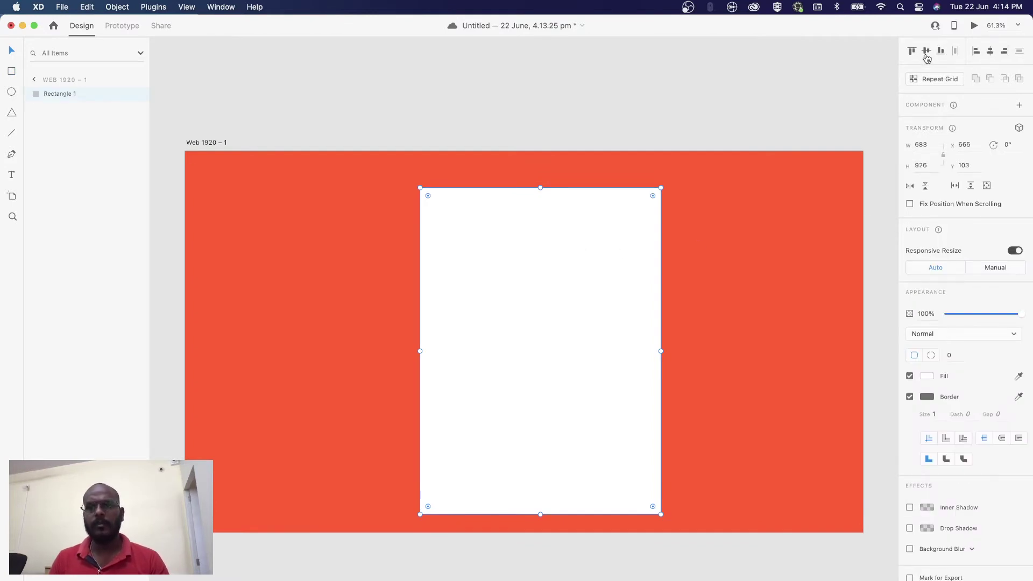
Center the rectangle on the artboard and remove its border.
left_click(925, 51)
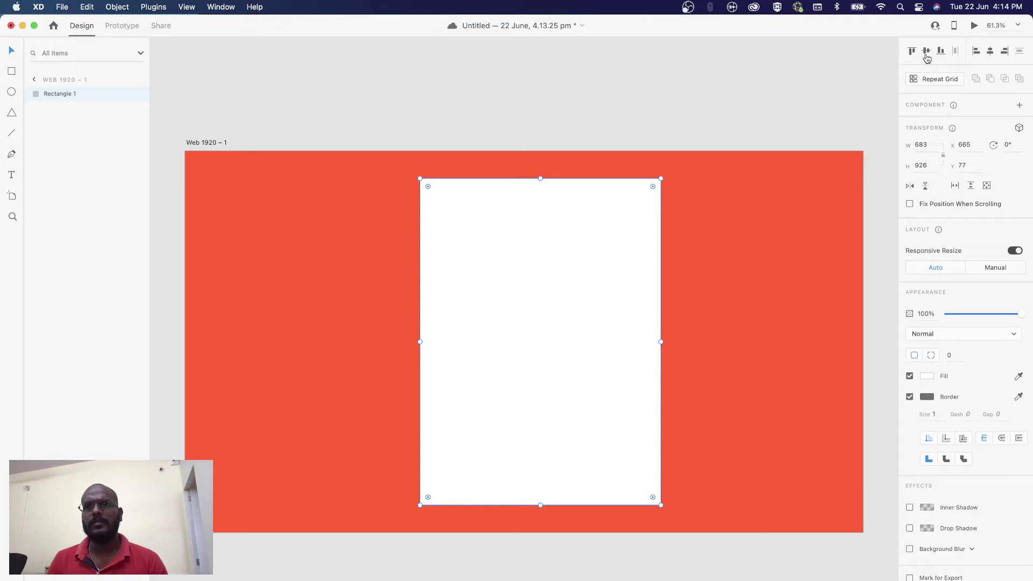
left_click(989, 52)
left_click(731, 90)
left_click(579, 219)
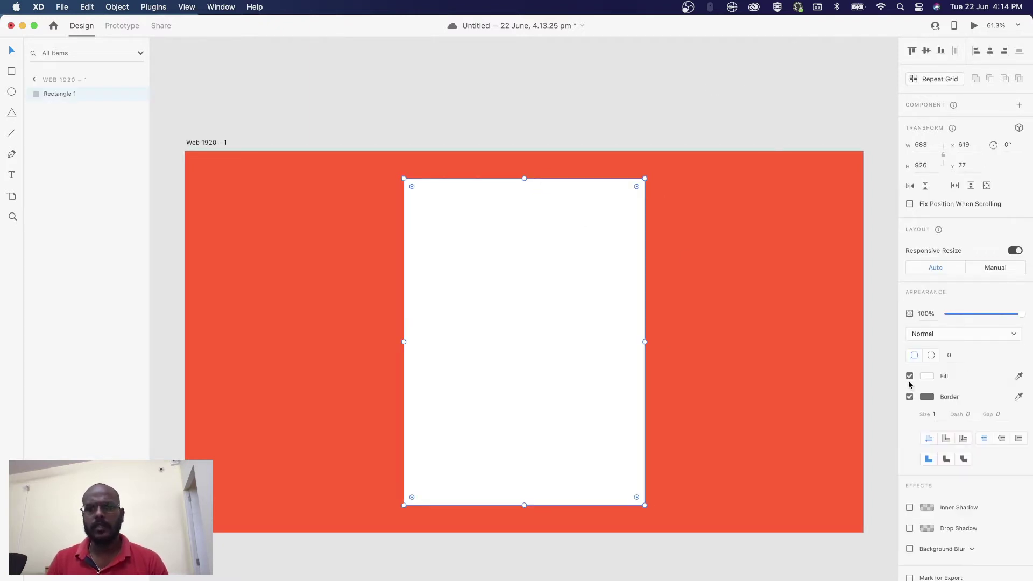
left_click(909, 397)
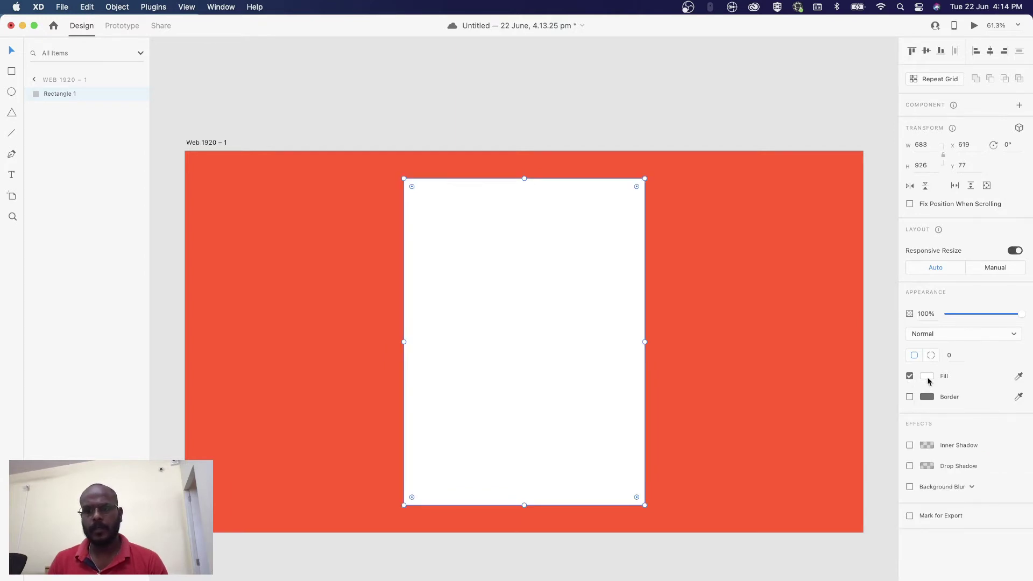
Set the white rectangle's corner radius to 10.
left_click(951, 356)
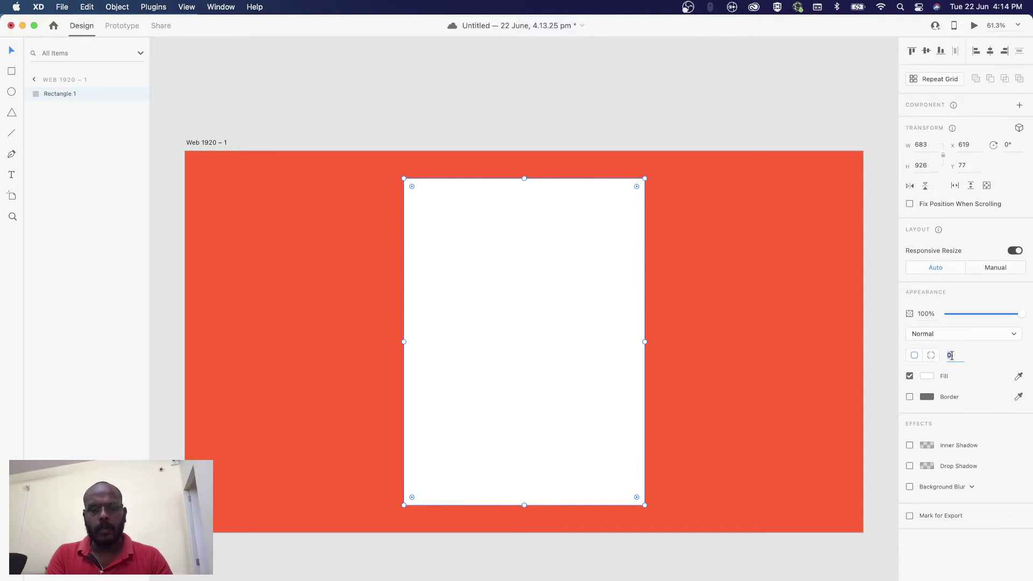
type("20")
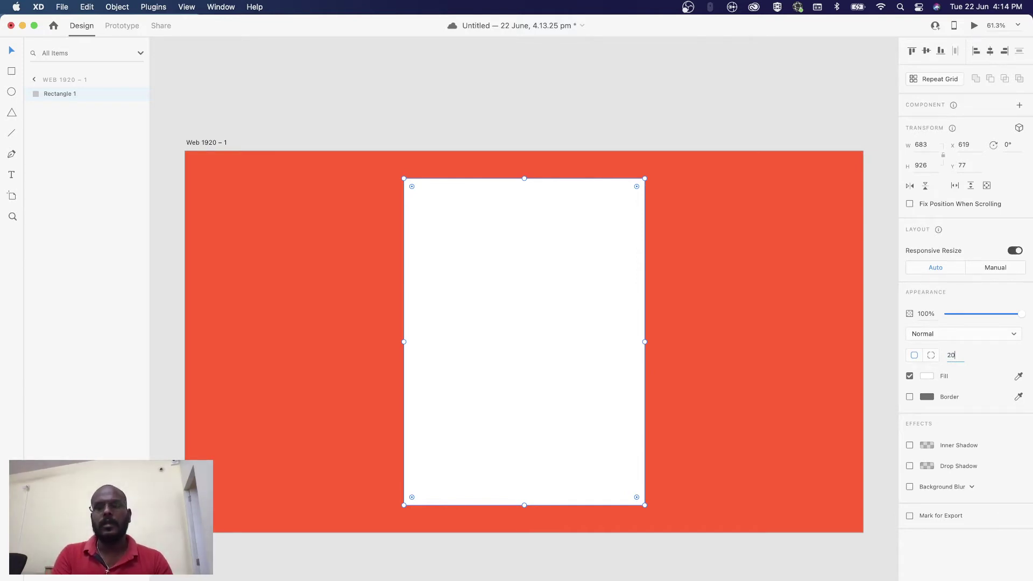
key("BackSpace")
key("BackSpace")
type("10")
key("Return")
left_click(509, 109)
left_click(515, 236)
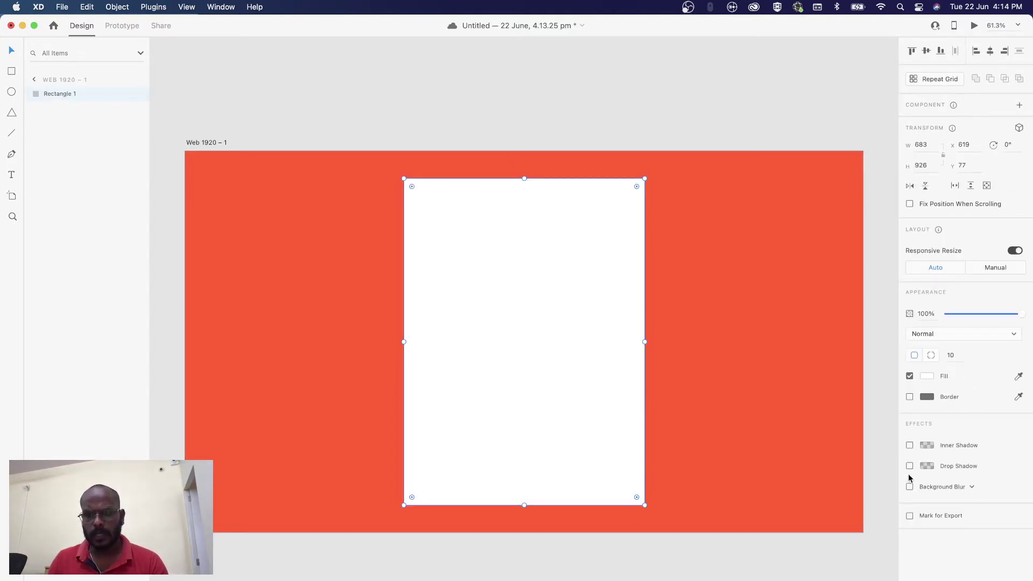
Add a drop shadow with X 0, Y 10 and blur 14 to the card.
left_click(910, 466)
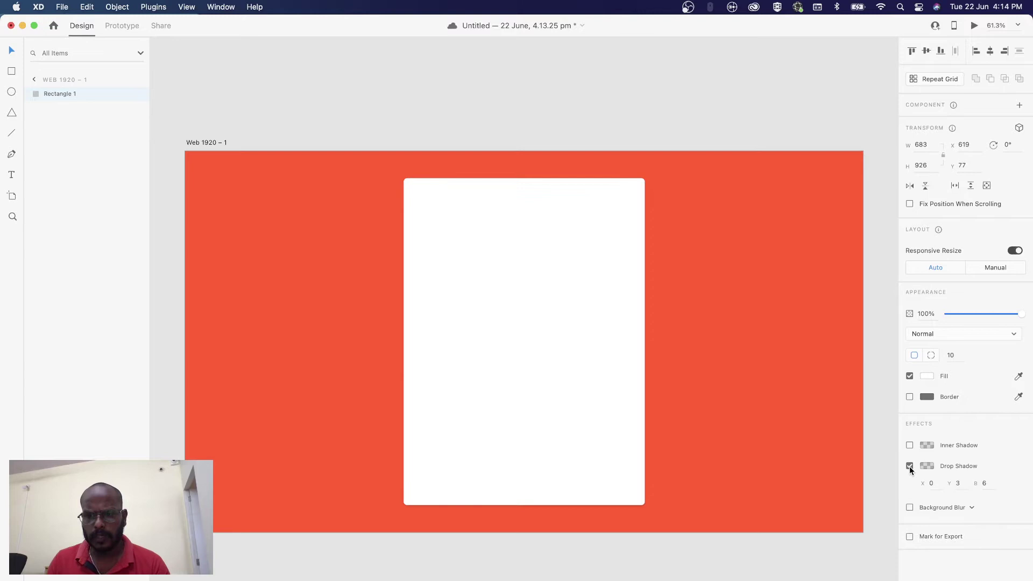
left_click(963, 485)
type("10")
left_click(993, 485)
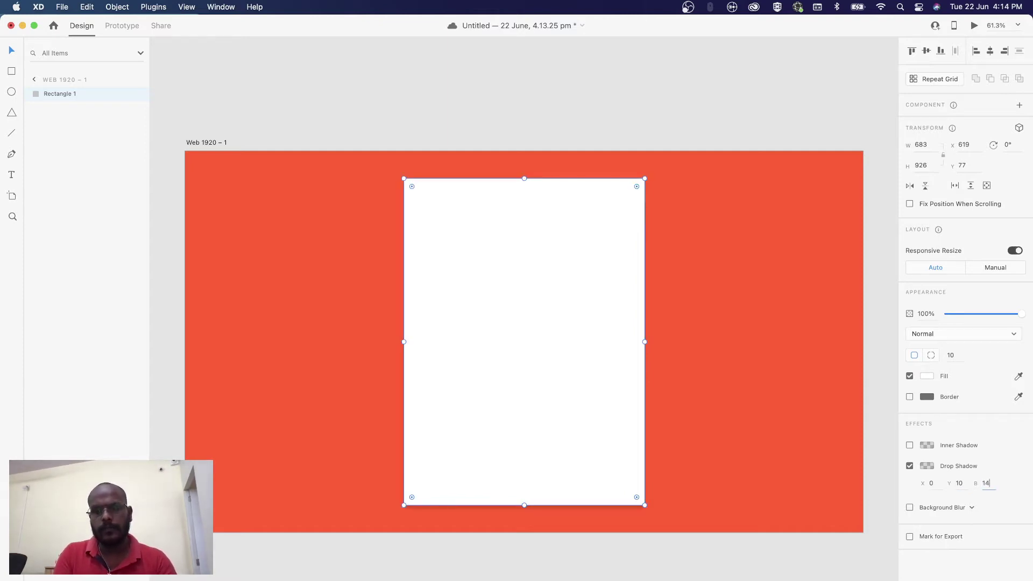
key("Return")
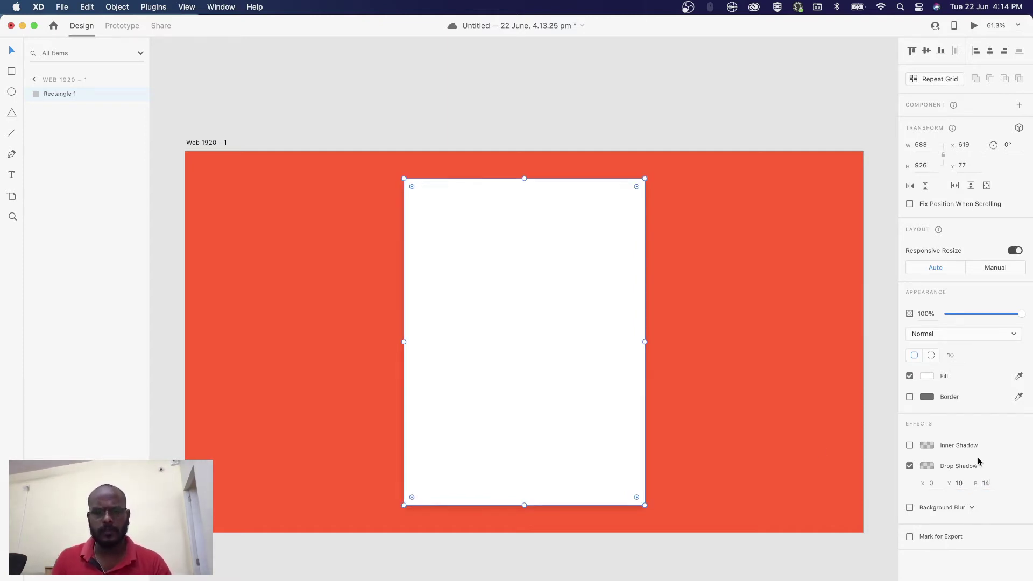
left_click(685, 578)
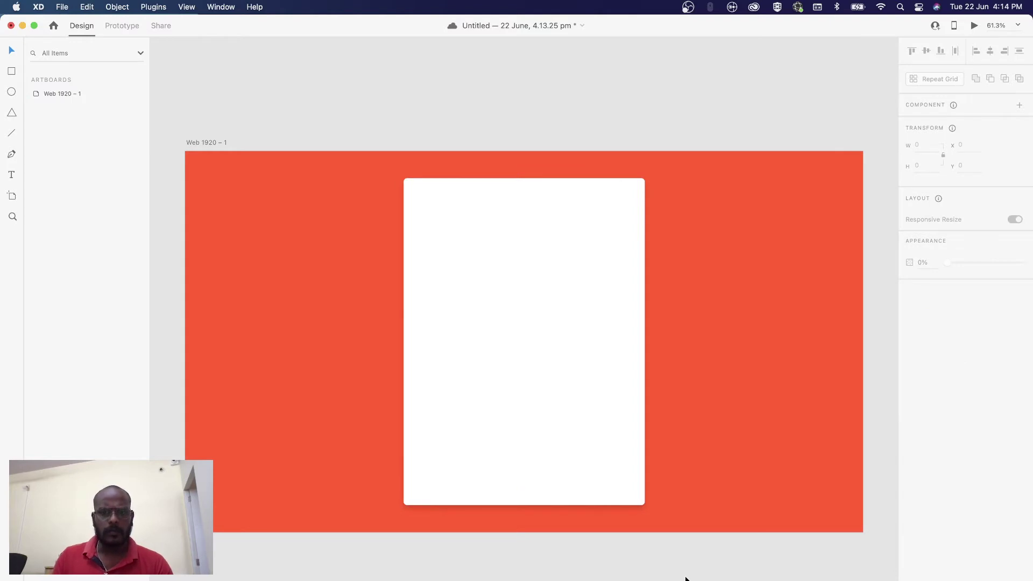
left_click(579, 450)
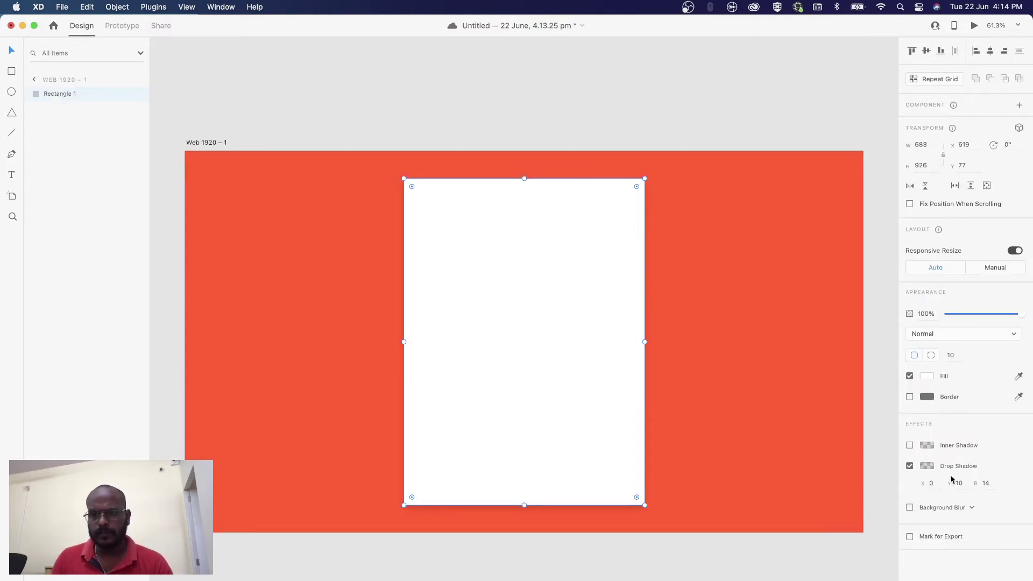
left_click(616, 561)
left_click(526, 324)
left_click(535, 161)
left_click(545, 231)
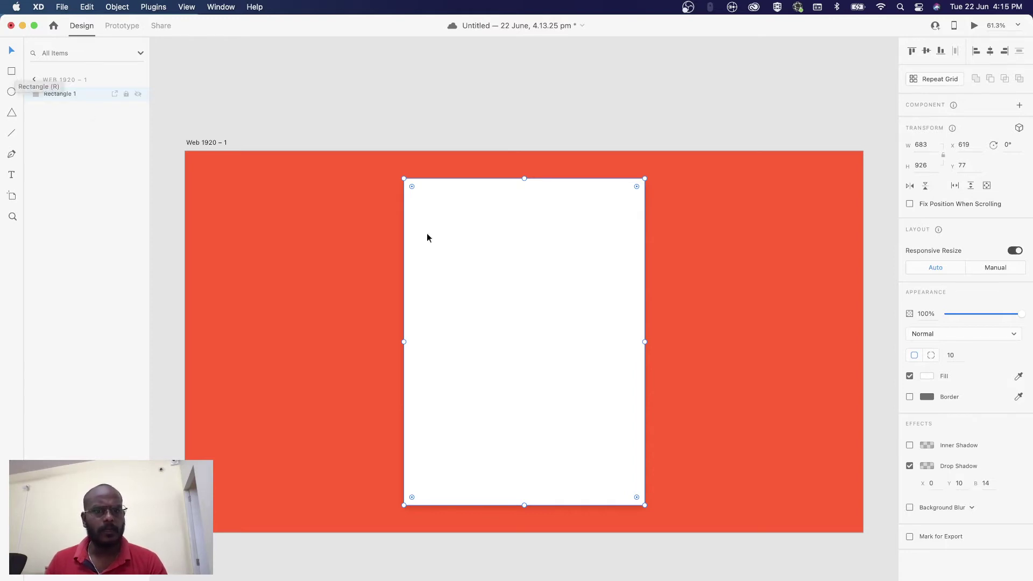
Duplicate the card without its shadow and shrink the copy to a 683 × 428 header.
key("super+d")
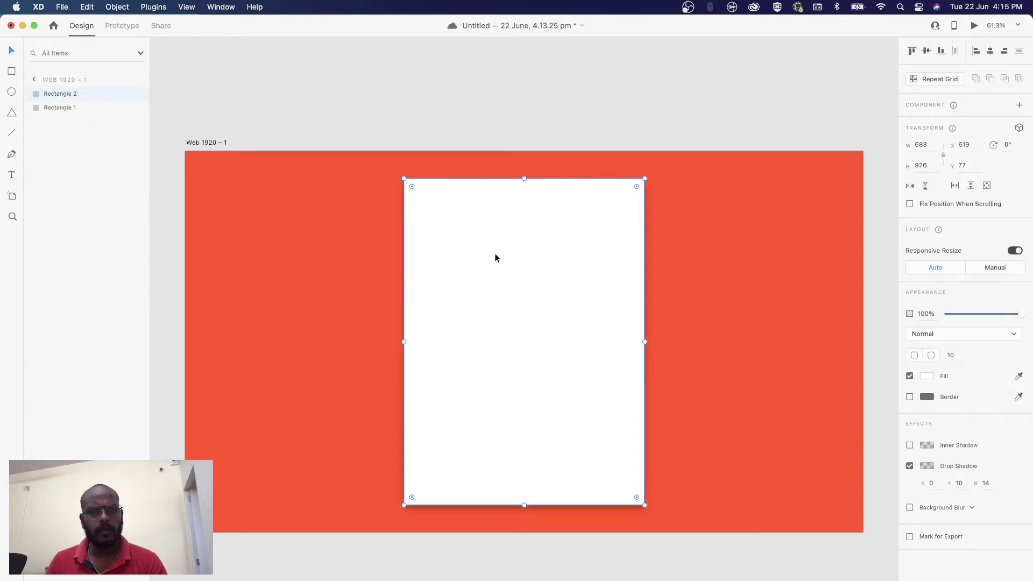
left_click(909, 465)
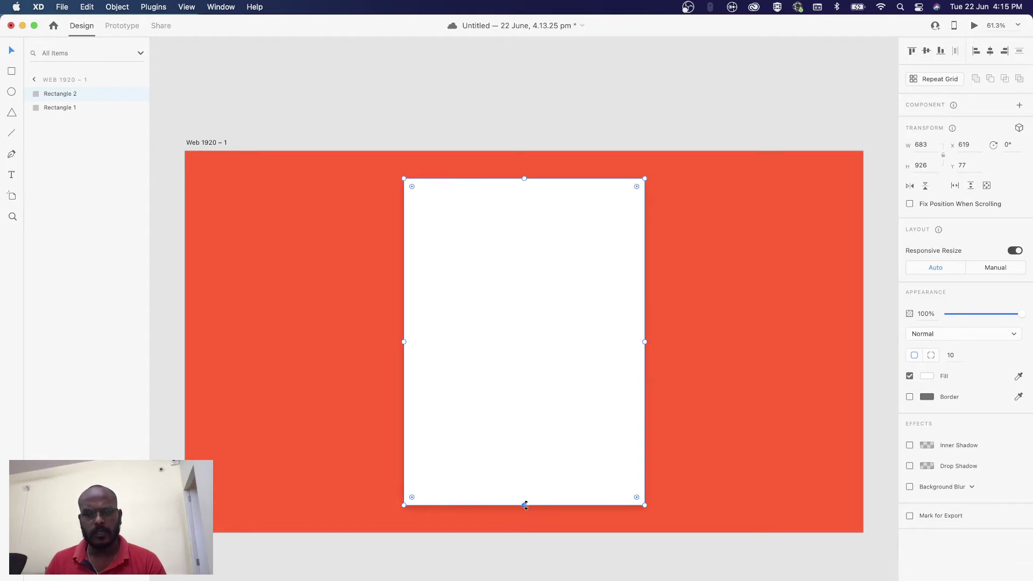
left_click_drag(527, 505, 532, 329)
left_click(951, 357)
left_click(932, 356)
Give the header rectangle a muted red fill.
left_click(926, 376)
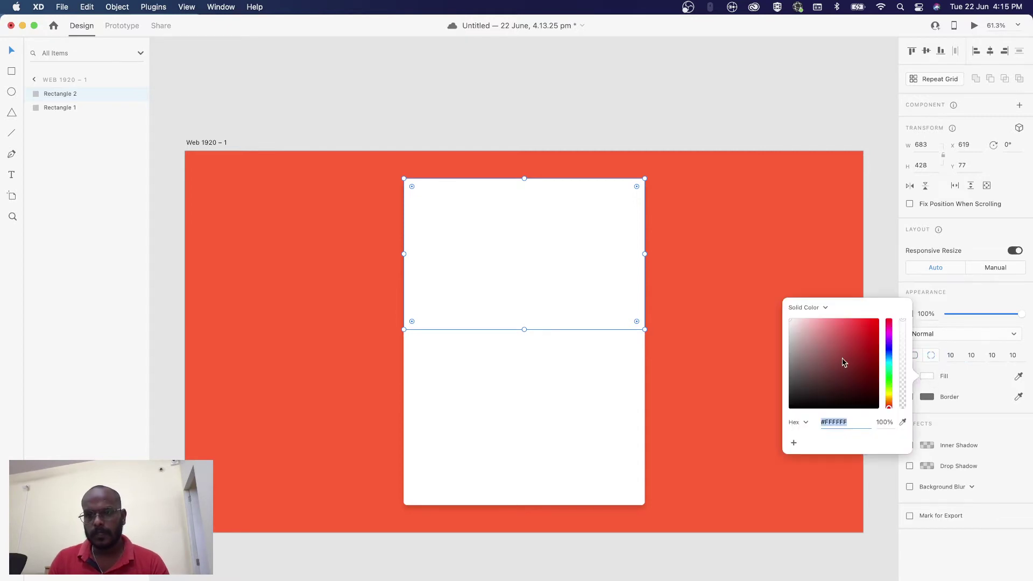
left_click_drag(844, 363, 836, 328)
left_click(623, 161)
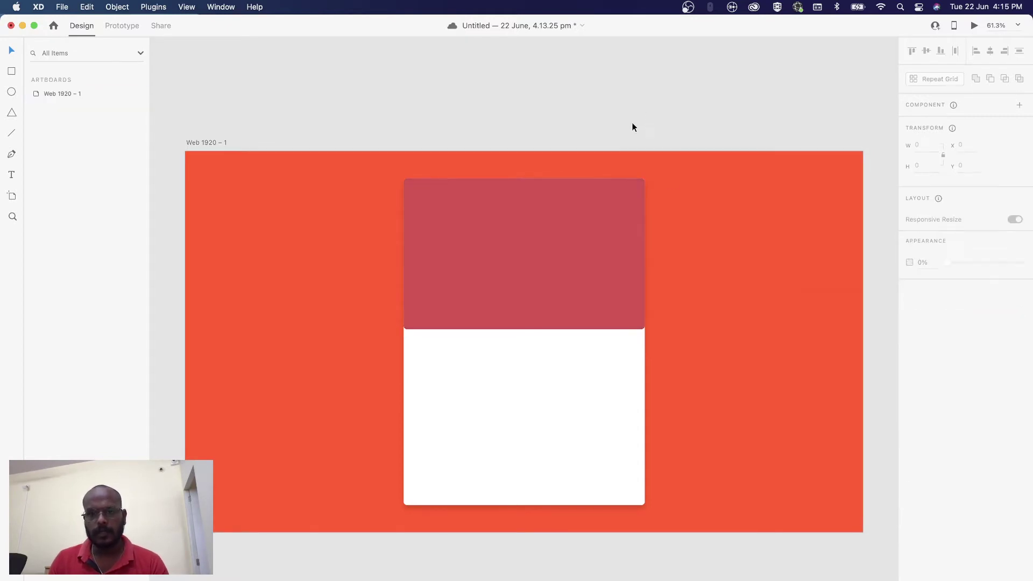
left_click(605, 233)
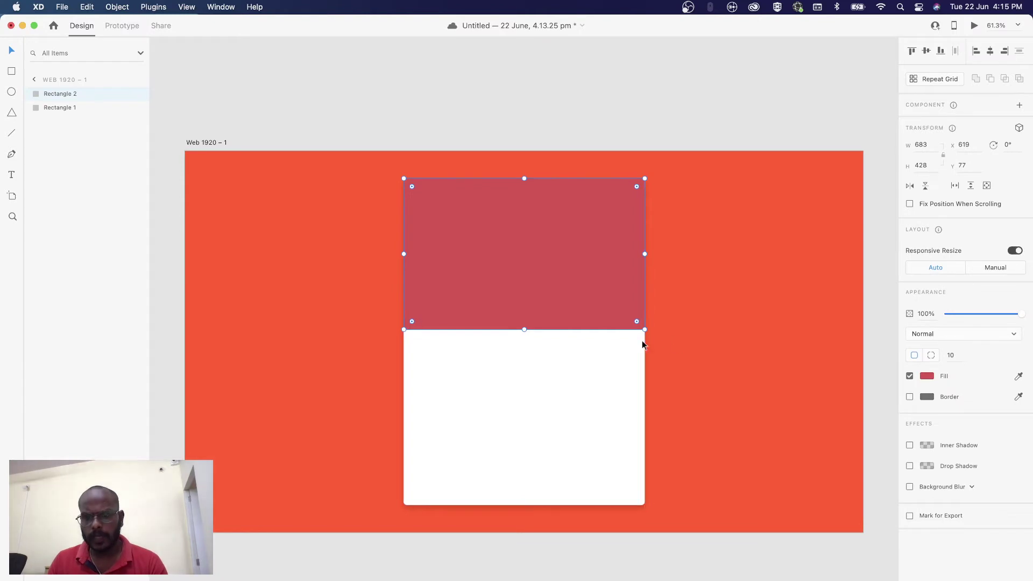
Set the header's per-corner radii so the top corners are 10 and the bottom corners 0.
left_click(931, 355)
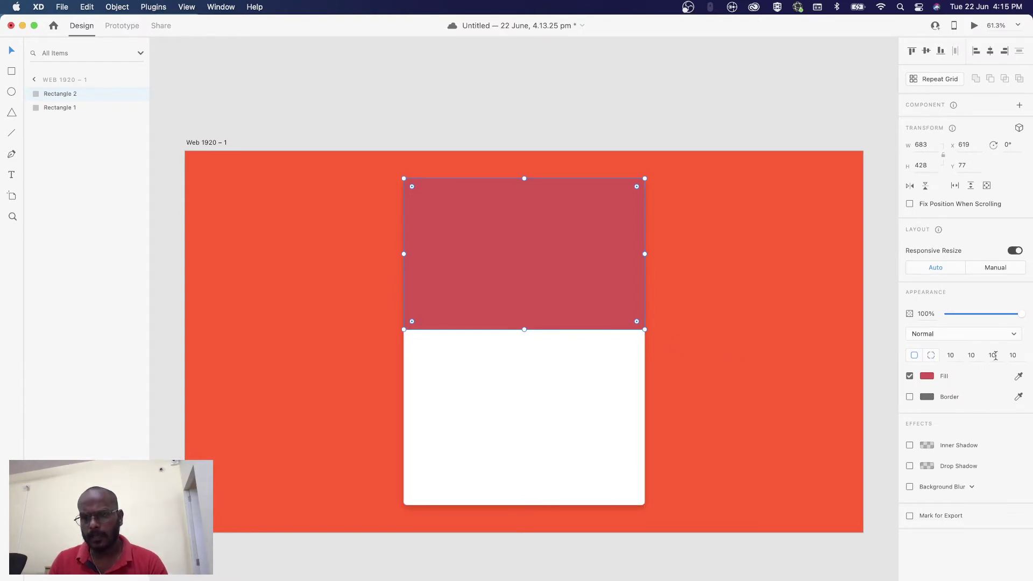
left_click(993, 356)
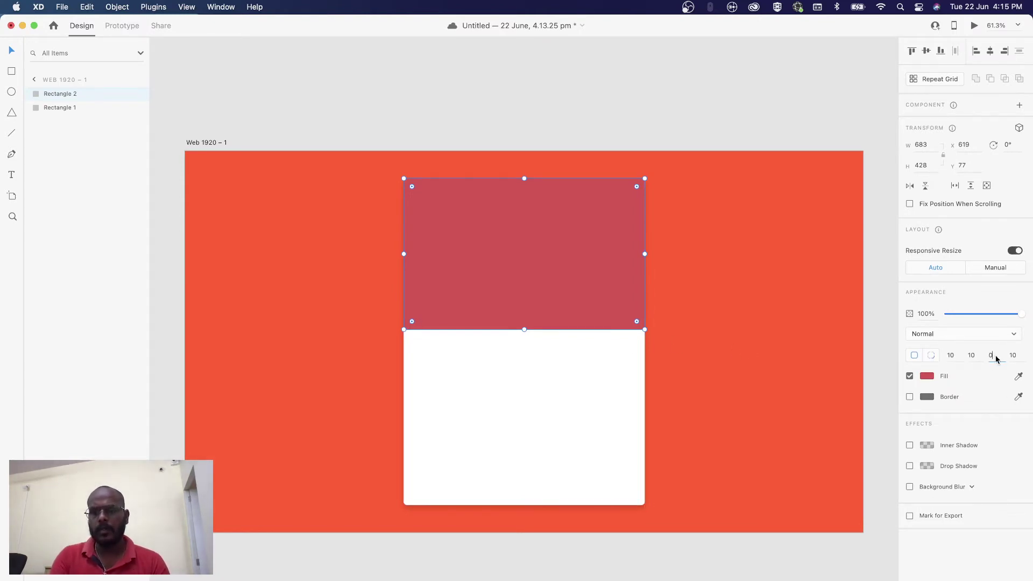
type("0")
left_click(971, 356)
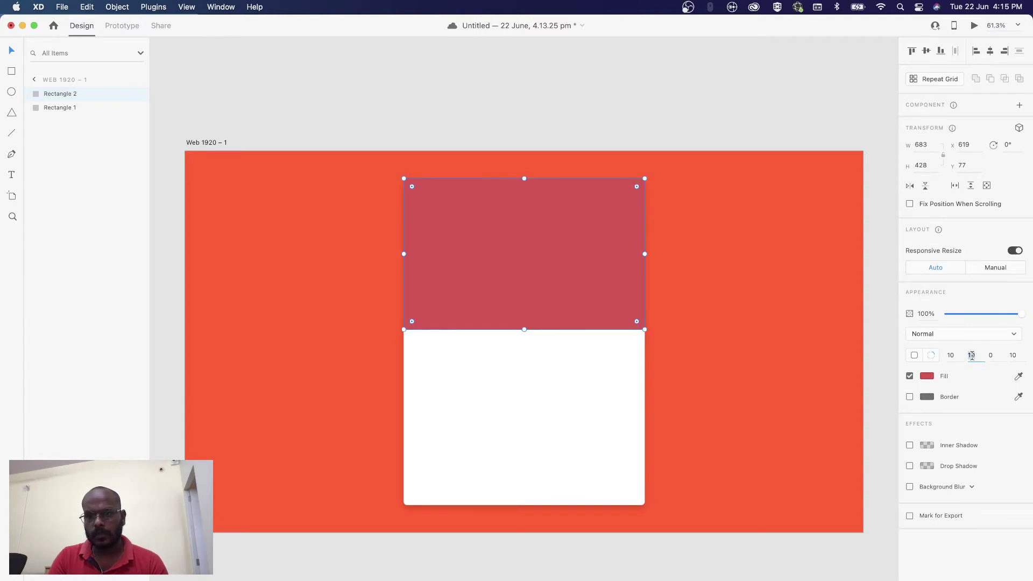
type("0")
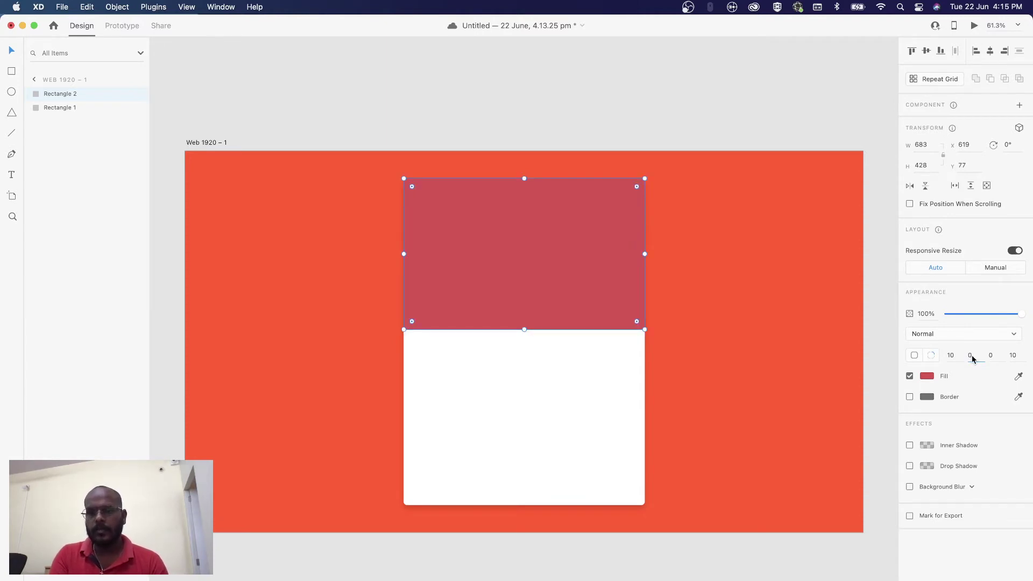
key("Return")
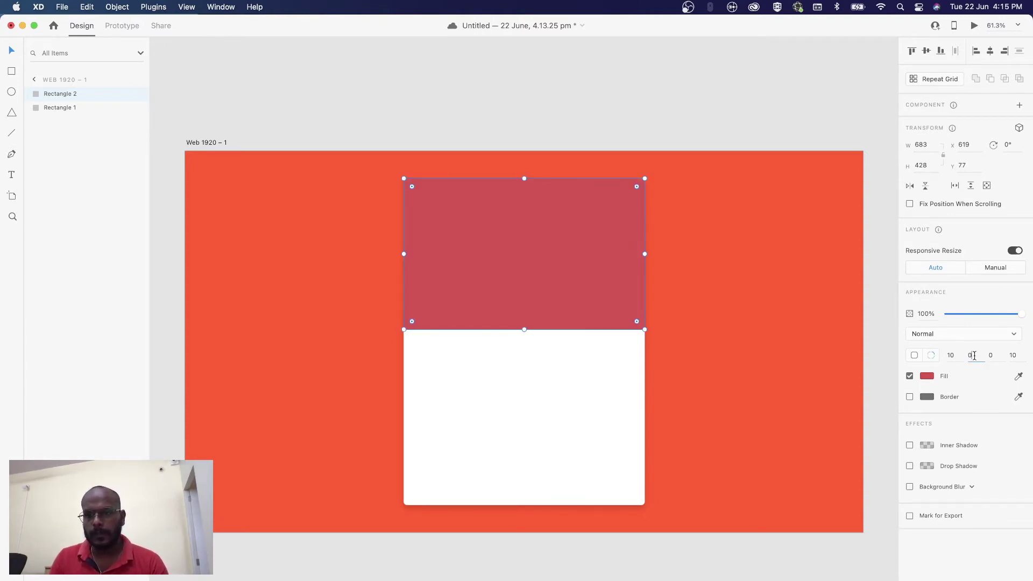
type("10")
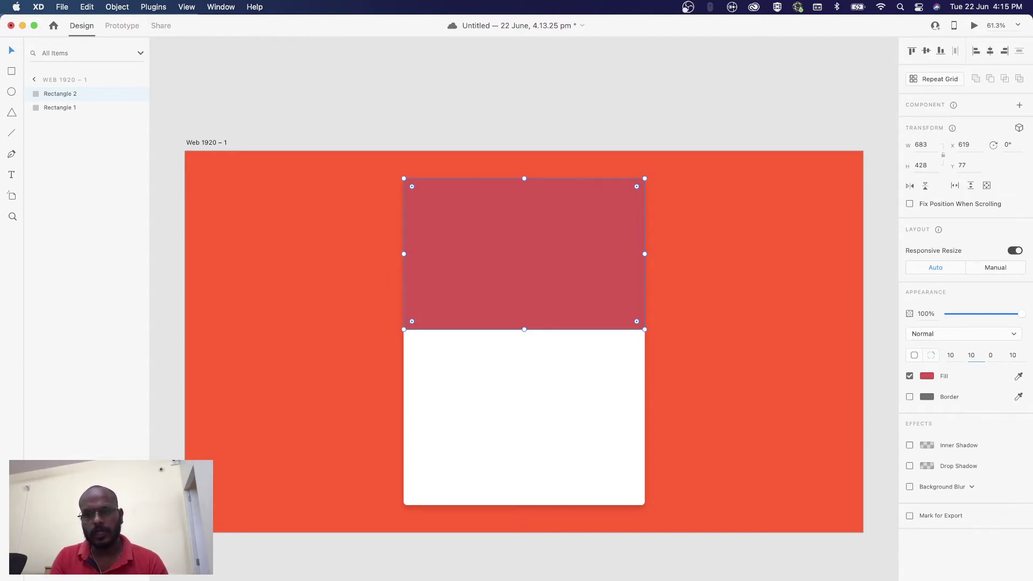
key("Tab")
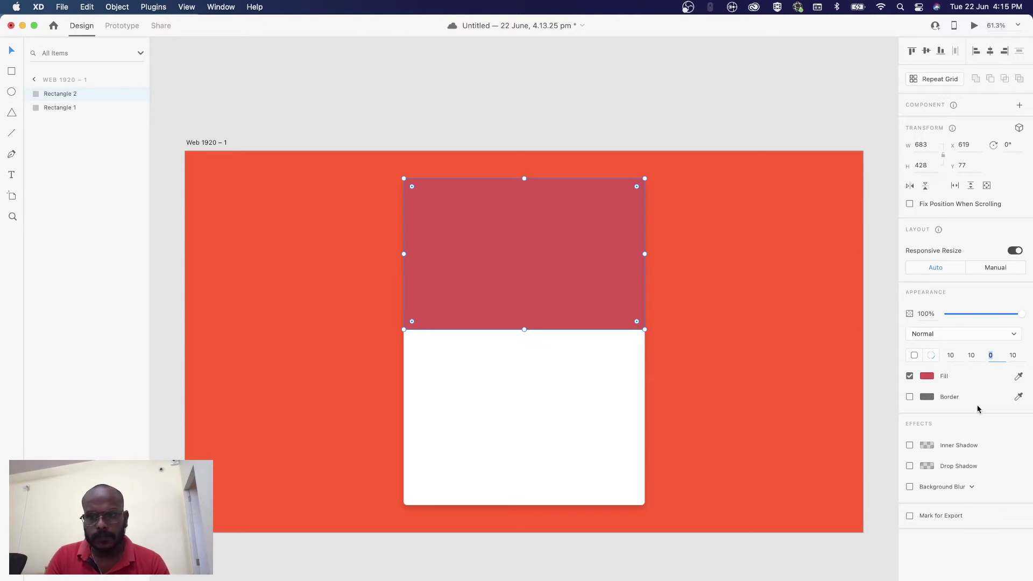
key("Tab")
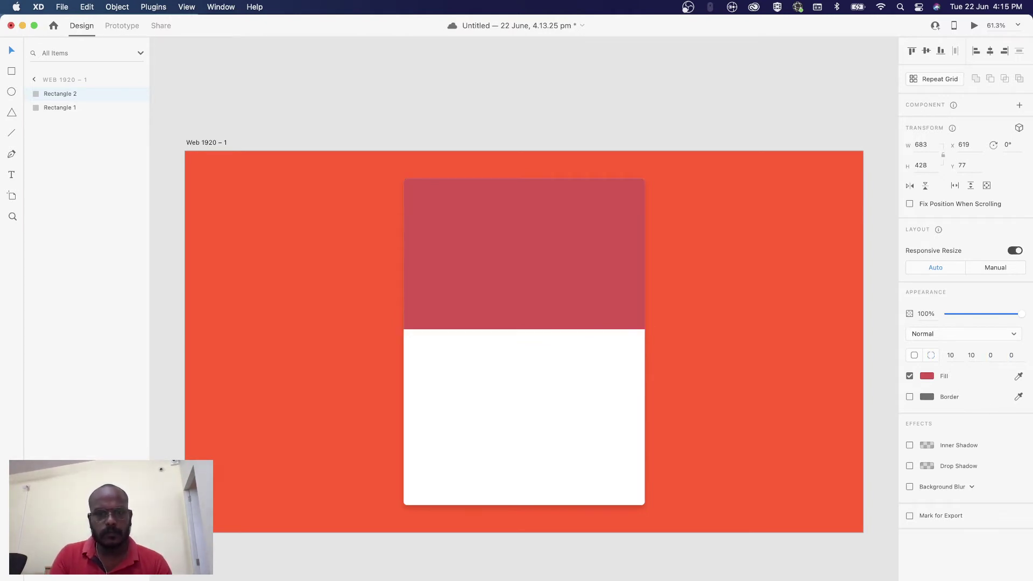
type("0")
left_click(616, 120)
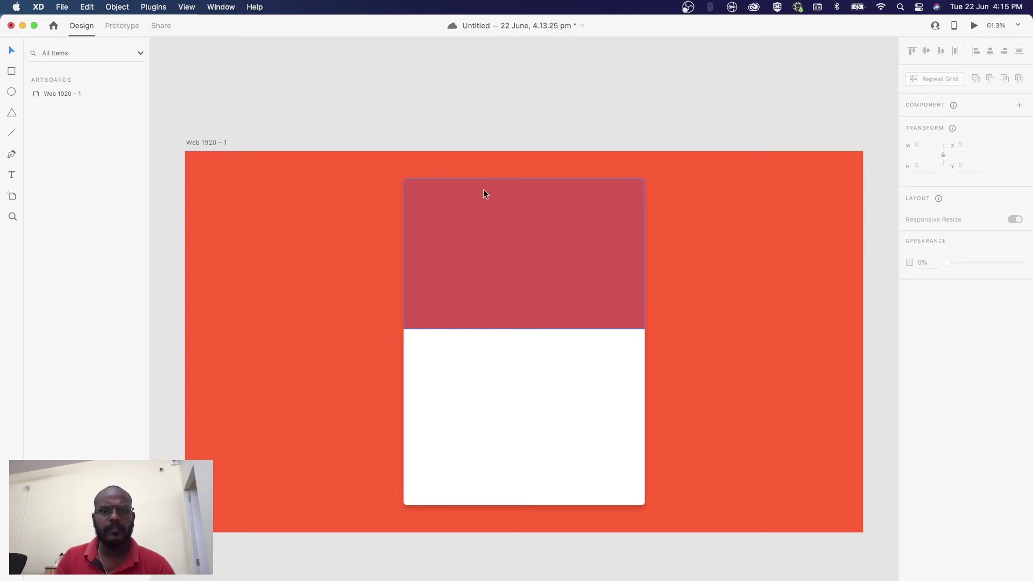
With the header selected, show the installed plugins panel.
left_click(523, 187)
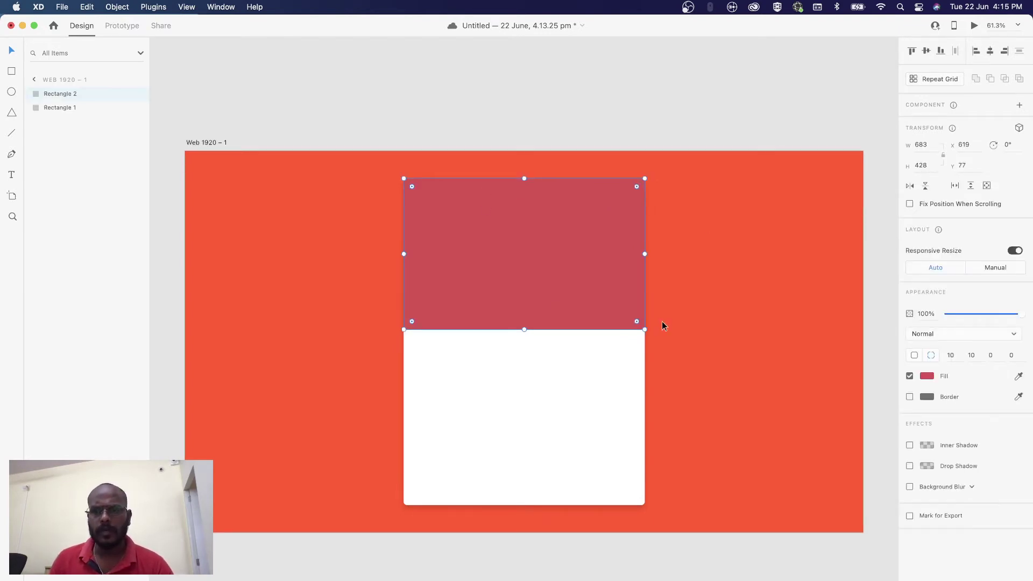
left_click(611, 102)
left_click(592, 237)
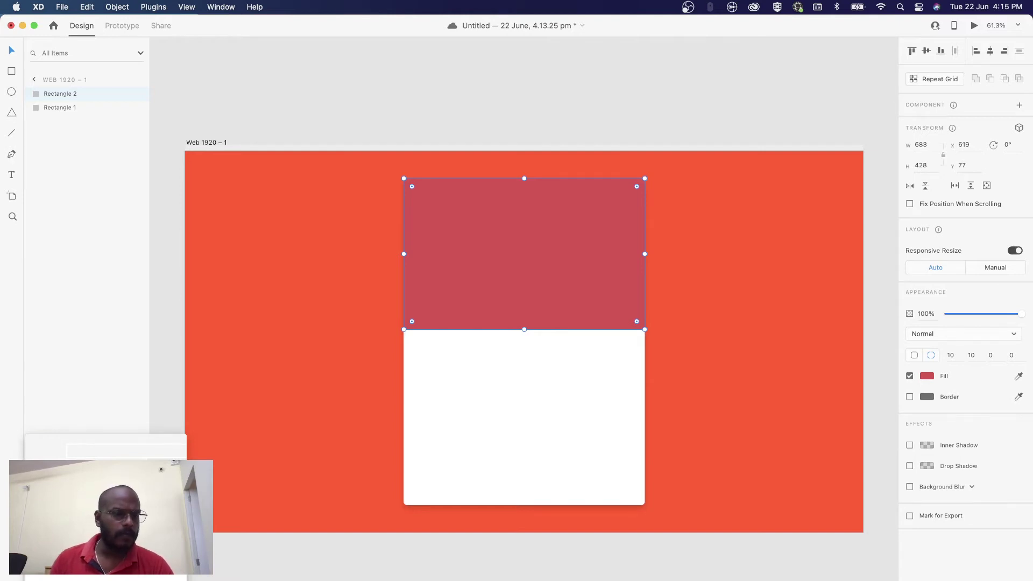
key("alt+super+p")
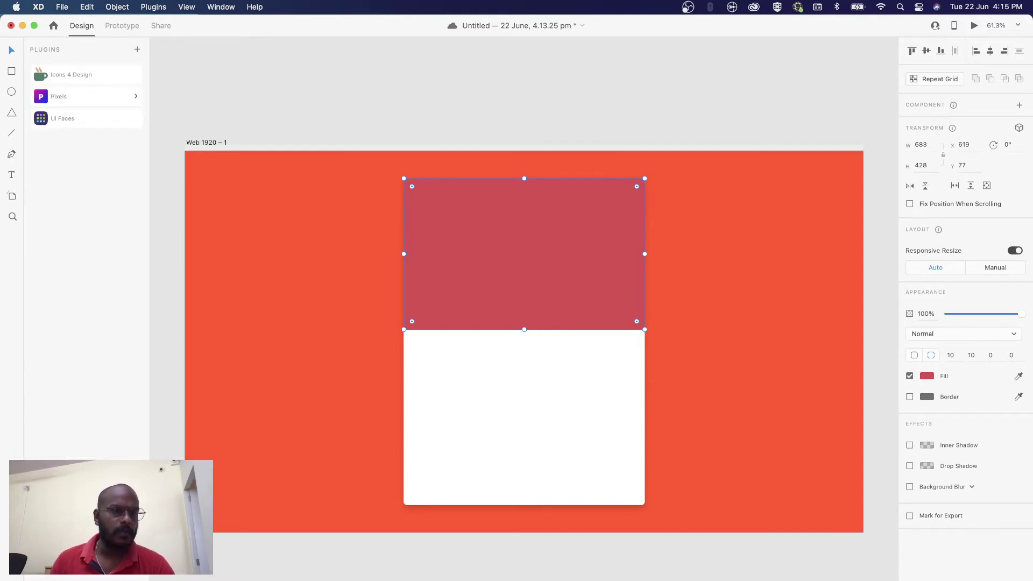
Browse the Creative Cloud Marketplace's featured plugins and categories like Design Assets and Tools & Automation.
left_click(138, 51)
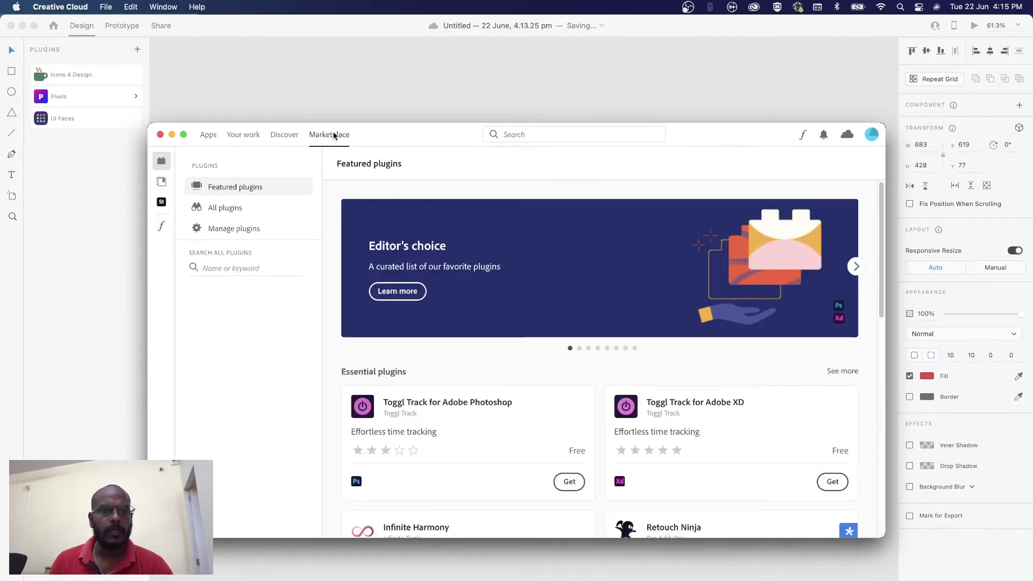
scroll(391, 286, "down", 5)
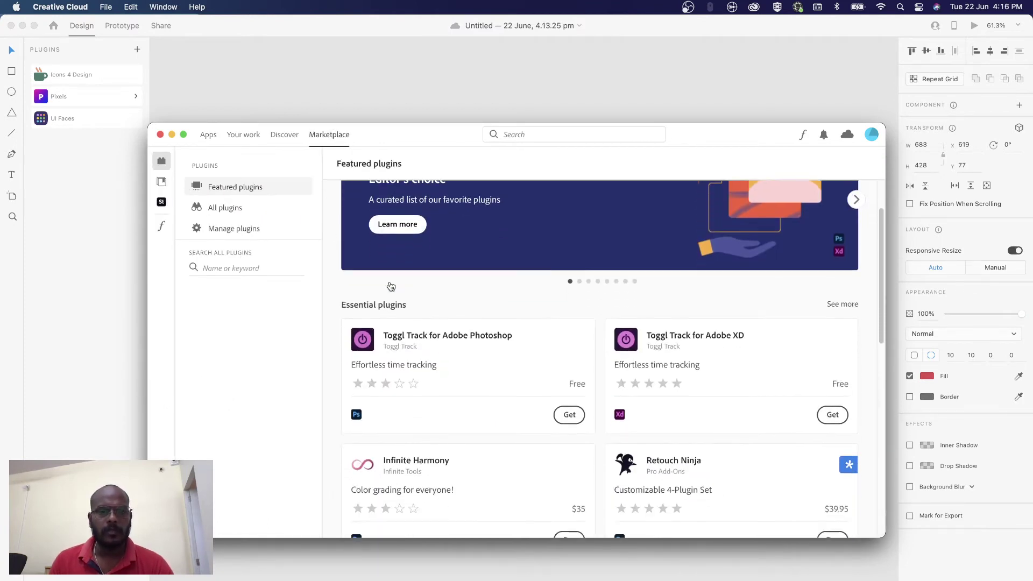
scroll(390, 285, "down", 10)
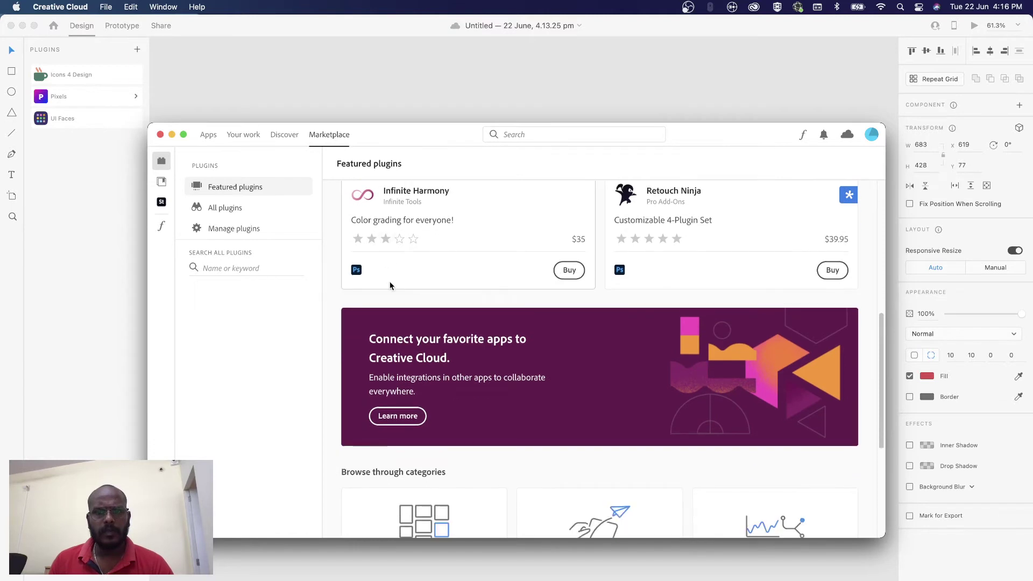
scroll(391, 286, "down", 2)
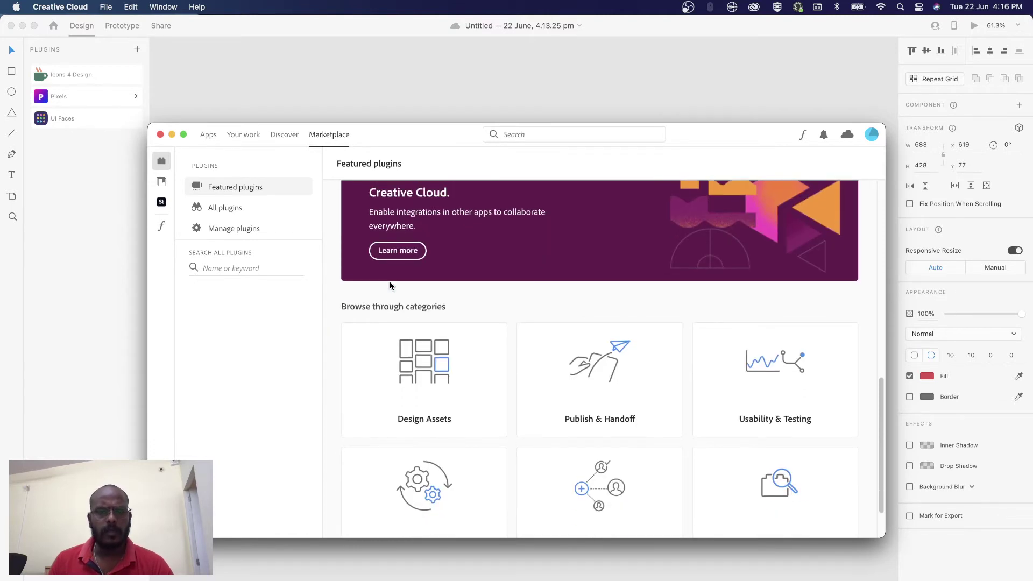
scroll(391, 283, "down", 2)
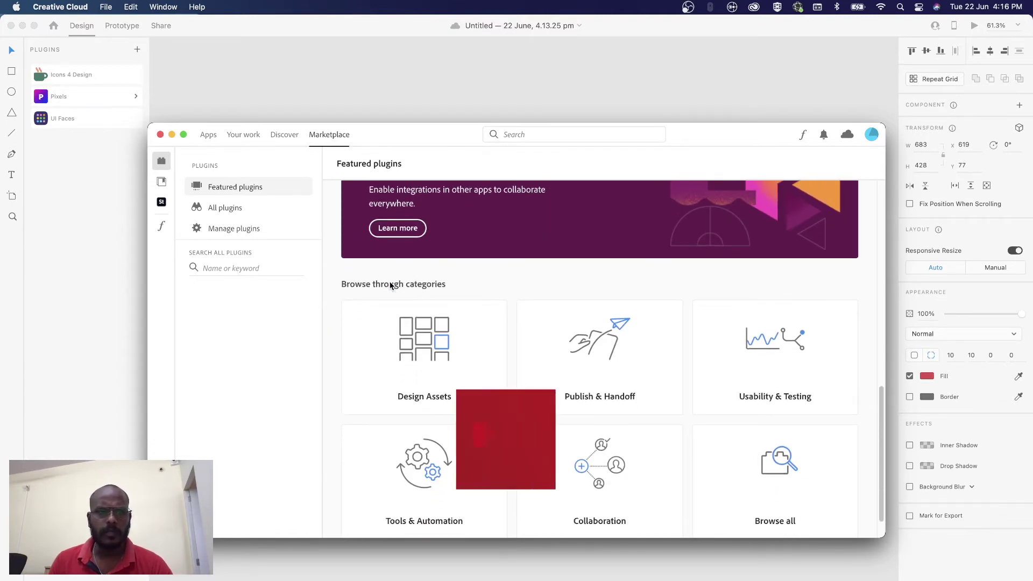
Close the marketplace, search the Pixels plugin for 'music' images, and select the header rectangle.
left_click(167, 107)
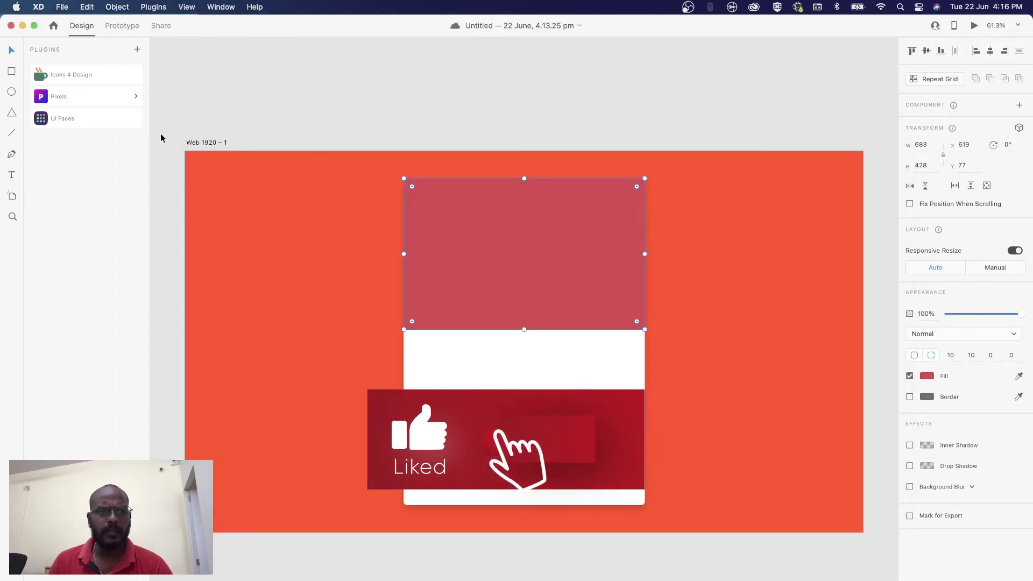
left_click(216, 94)
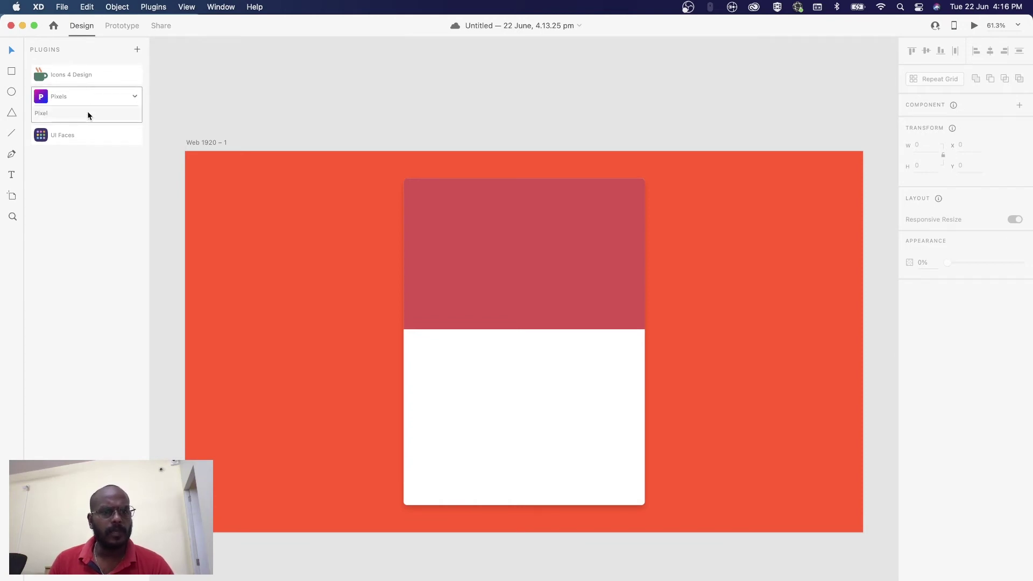
left_click(90, 100)
left_click(74, 114)
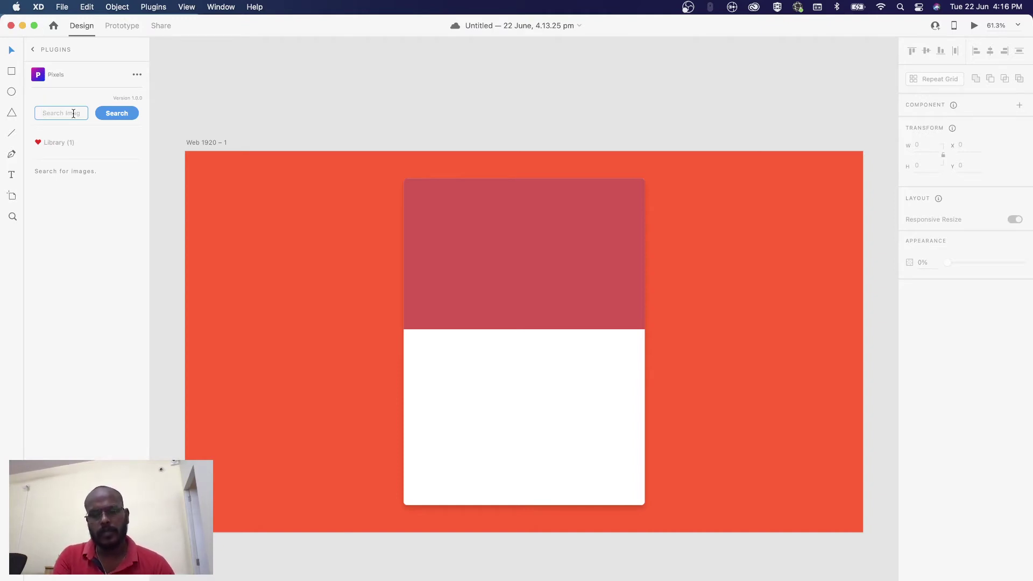
type("music")
key("Return")
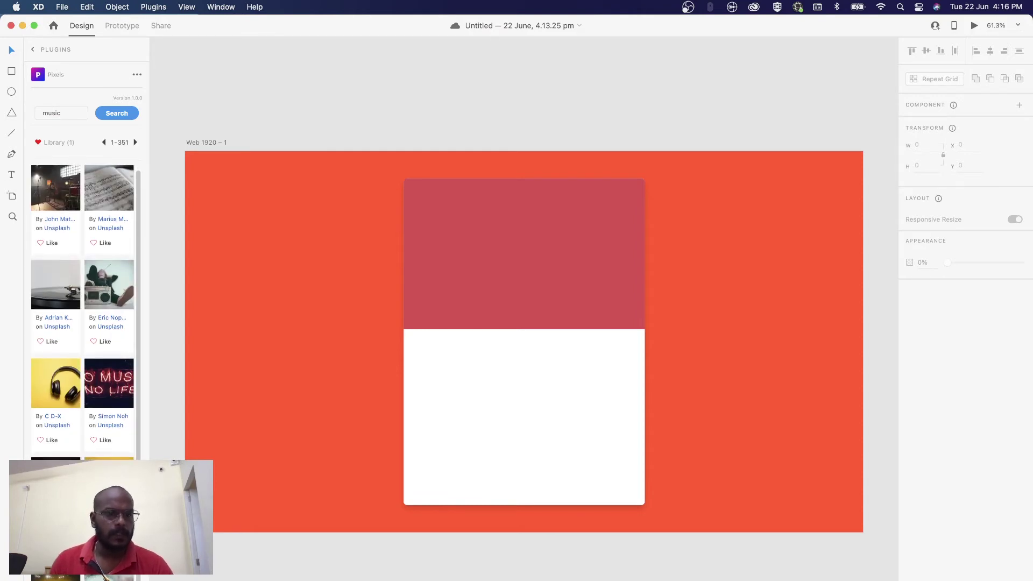
left_click(452, 316)
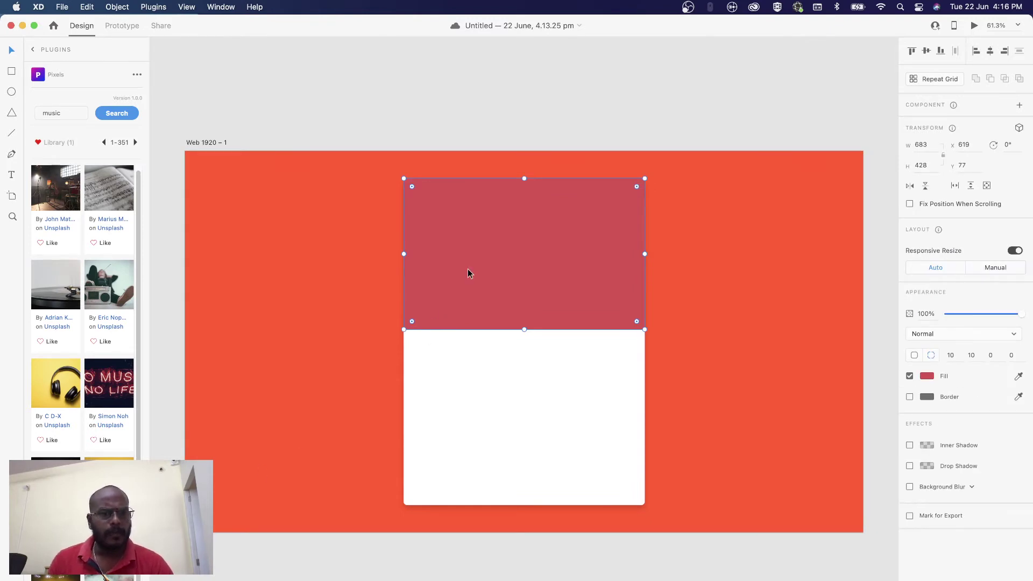
left_click(113, 577)
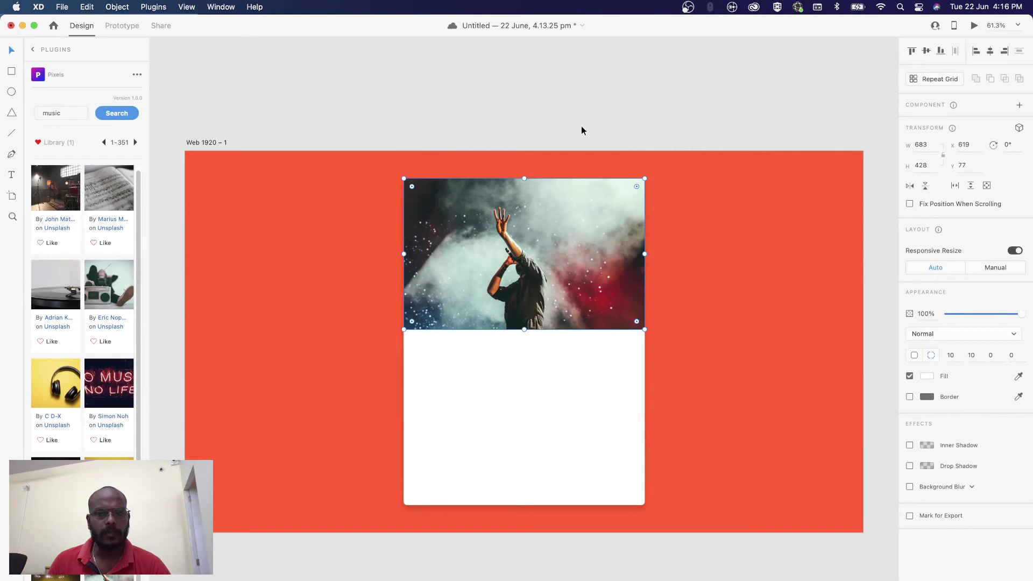
double_click(560, 223)
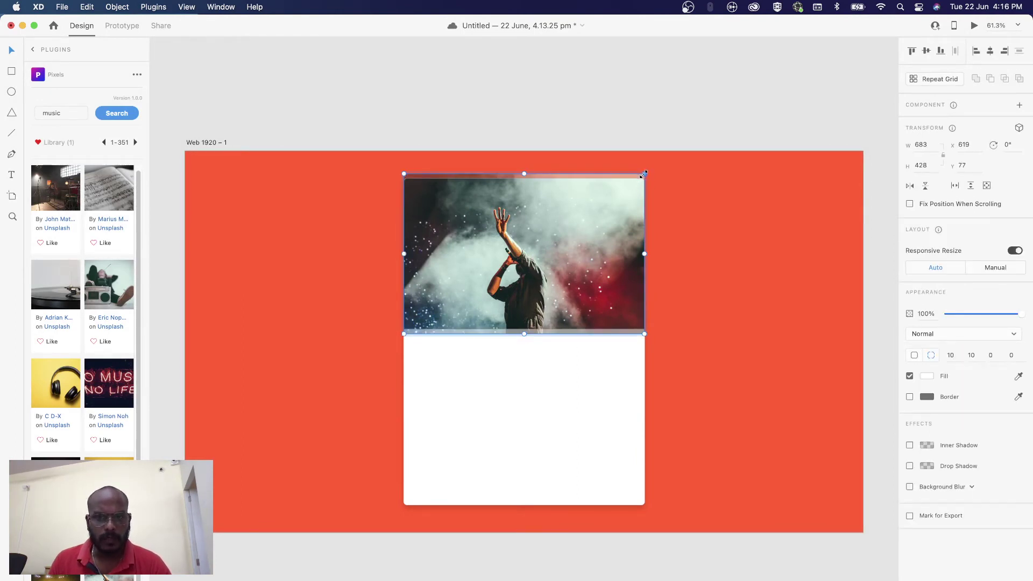
left_click_drag(643, 173, 669, 158)
left_click_drag(587, 238, 587, 241)
left_click(587, 120)
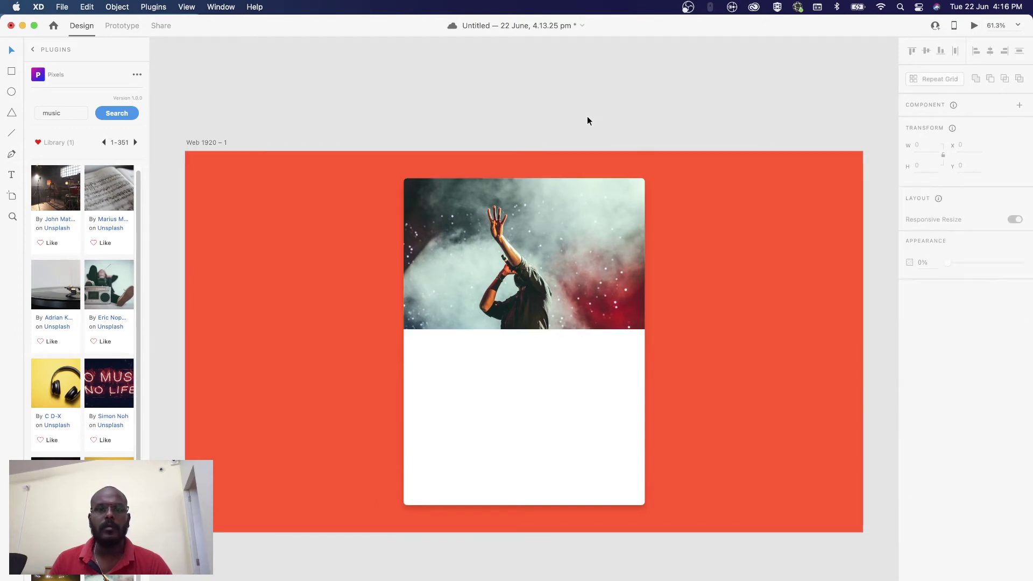
left_click(575, 273)
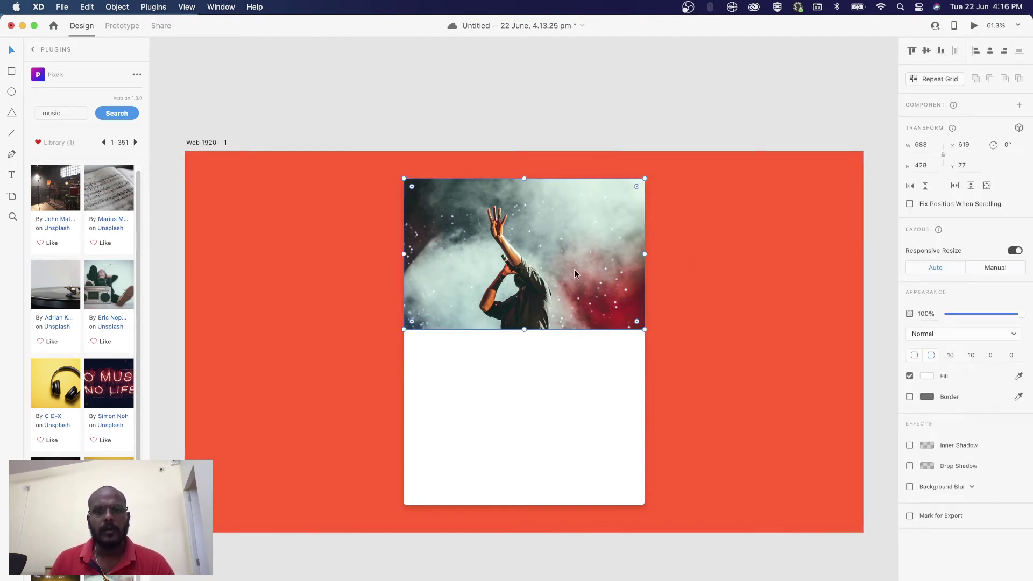
left_click(556, 110)
left_click(557, 222)
left_click(582, 167)
left_click(581, 257)
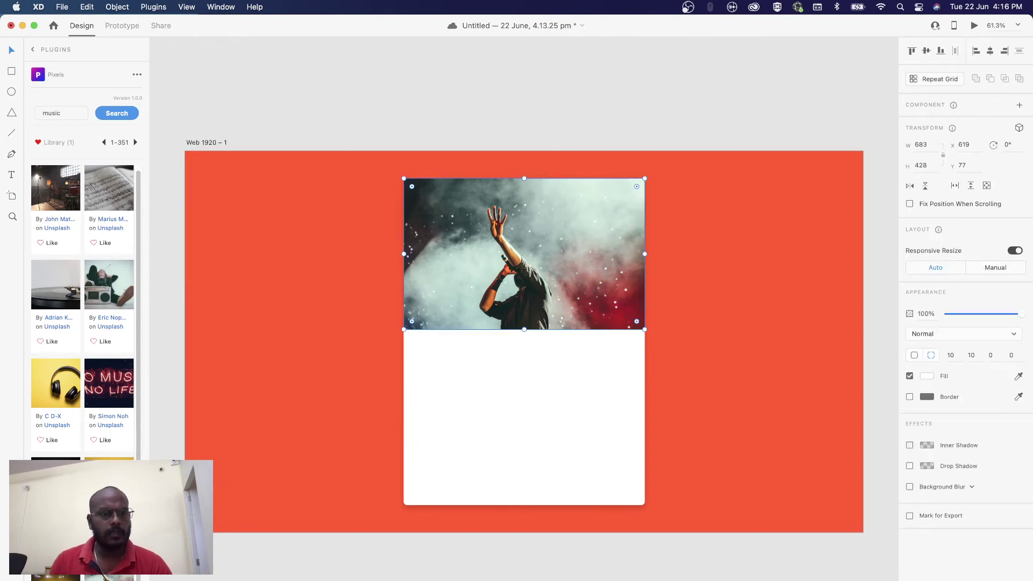
Give the overlay rectangle above the photo a translucent reddish fill.
key("super+y")
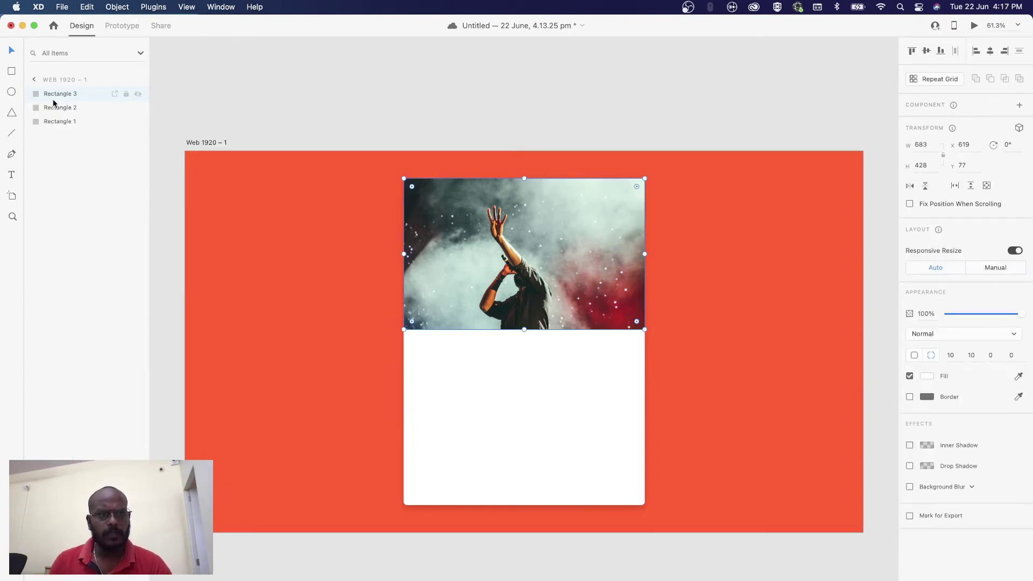
left_click(496, 119)
left_click(515, 217)
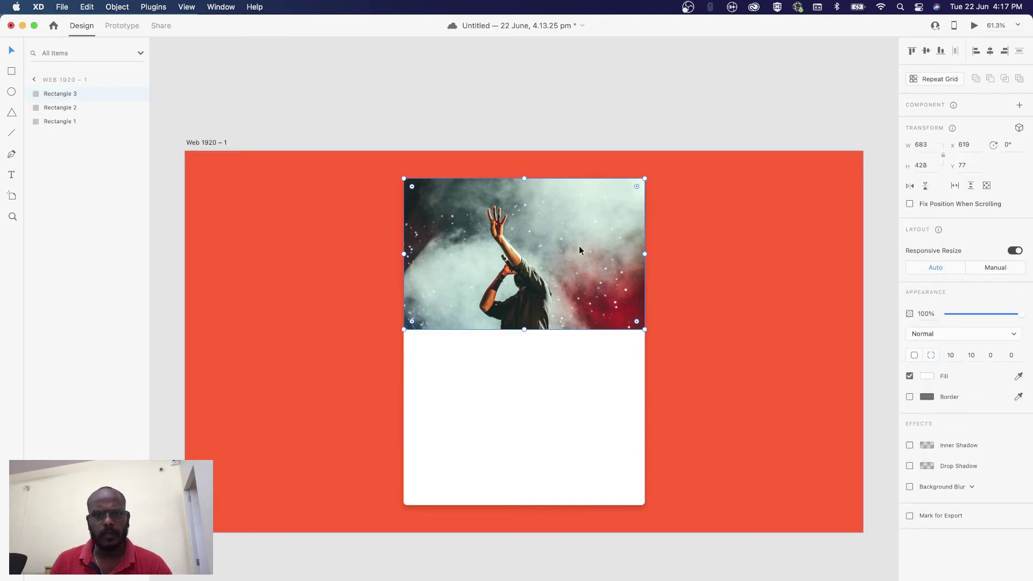
left_click(925, 376)
left_click_drag(852, 334, 888, 382)
left_click_drag(903, 321, 905, 360)
left_click(598, 99)
Stretch the overlay and the photo down so the header stands 536 px tall.
left_click(531, 324)
left_click_drag(525, 329, 525, 367)
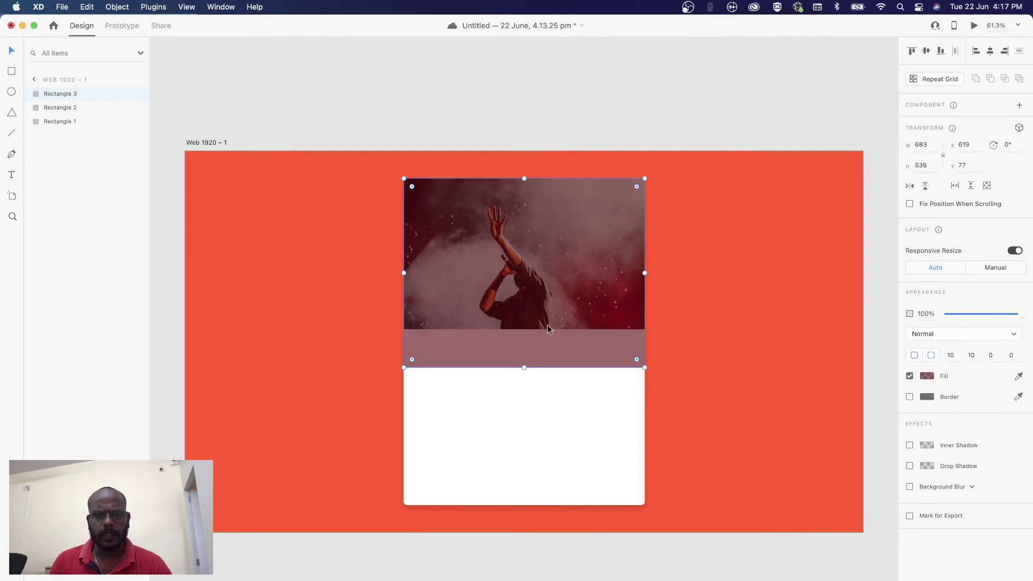
left_click(67, 107)
left_click_drag(524, 329, 525, 368)
left_click(553, 106)
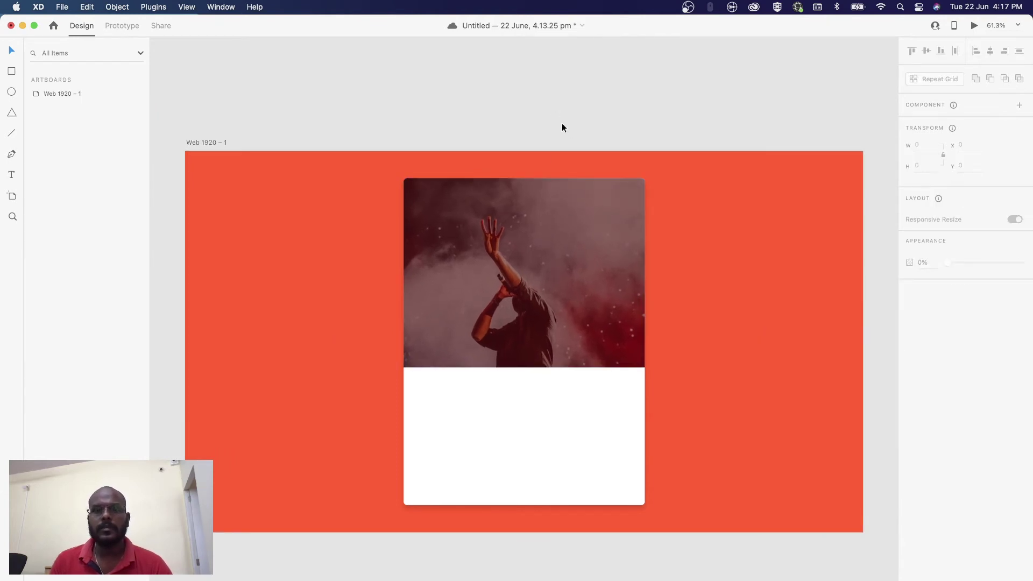
left_click(466, 292)
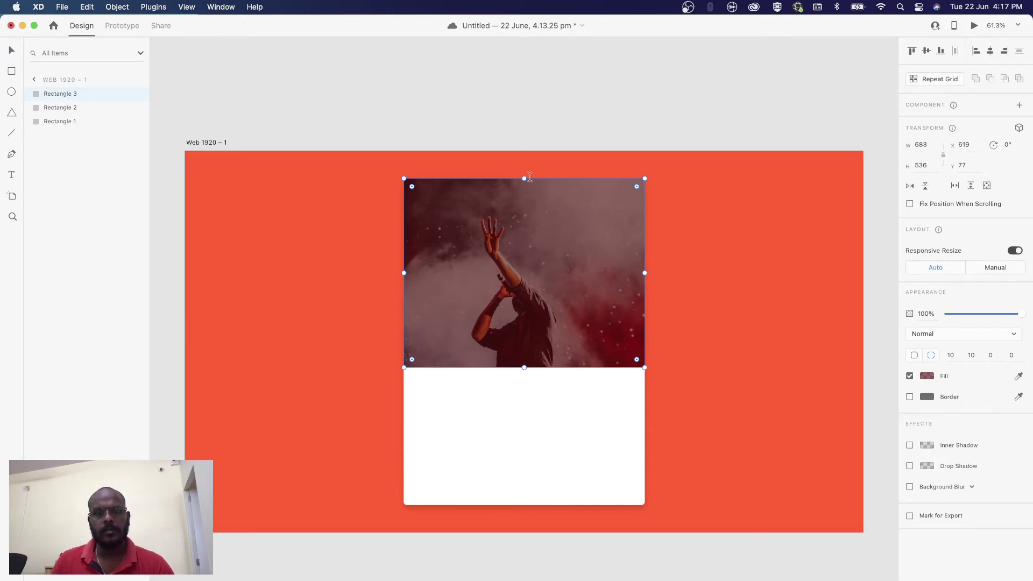
Add a 'Grand Design Lab' heading and move it onto the lower photo header.
left_click(686, 254)
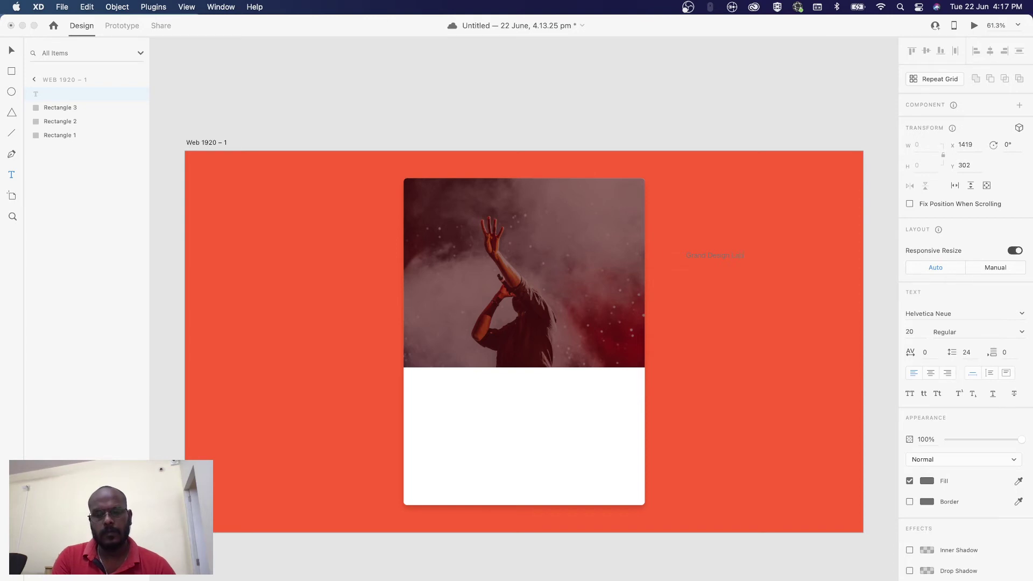
key("Escape")
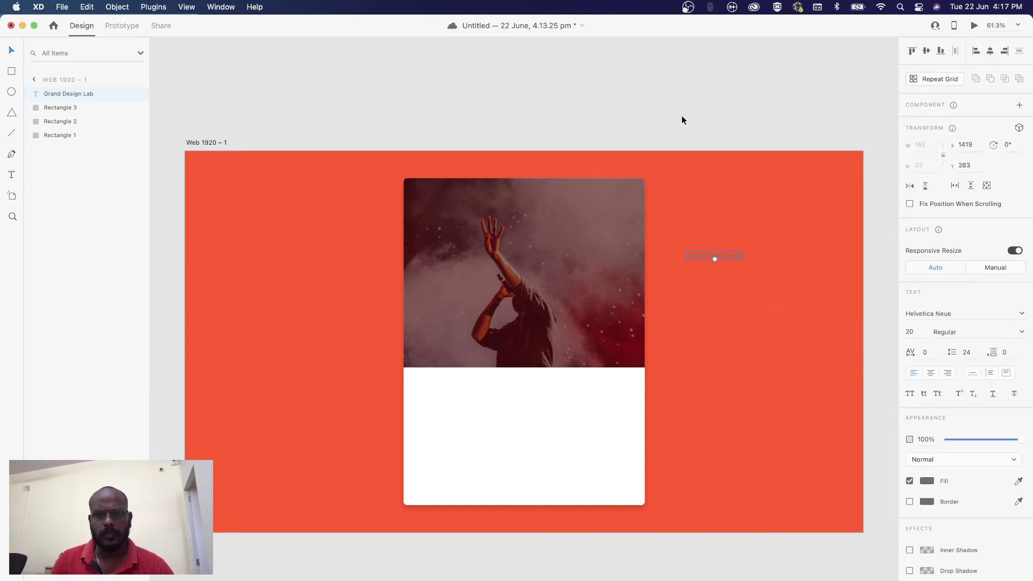
left_click_drag(717, 252, 457, 336)
Set the heading's font size to 50.
left_click(916, 334)
type("60")
key("Return")
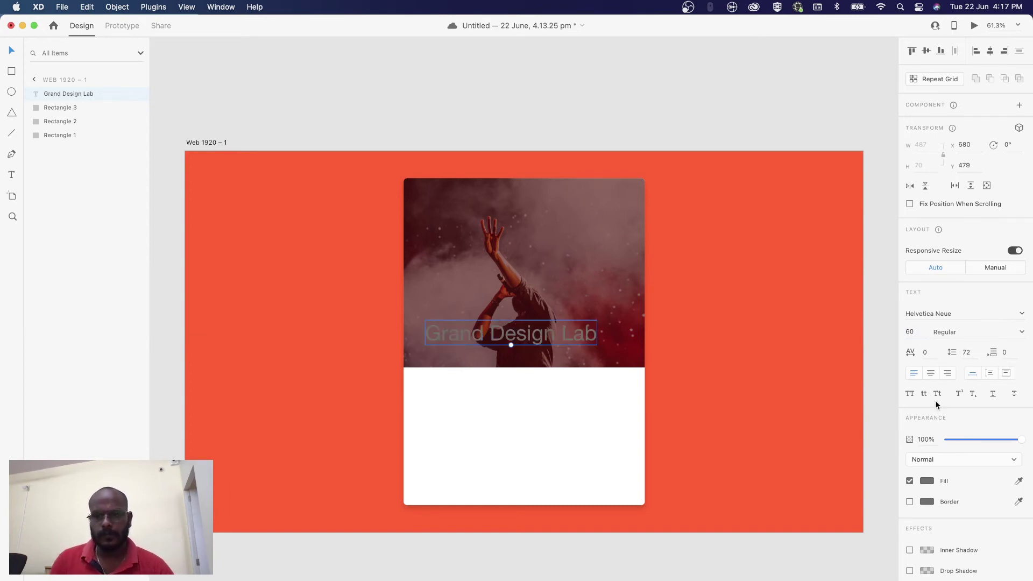
left_click(917, 334)
type("50")
key("Return")
Color the heading white (#FFFFFF) and nudge it slightly up and left.
left_click(926, 480)
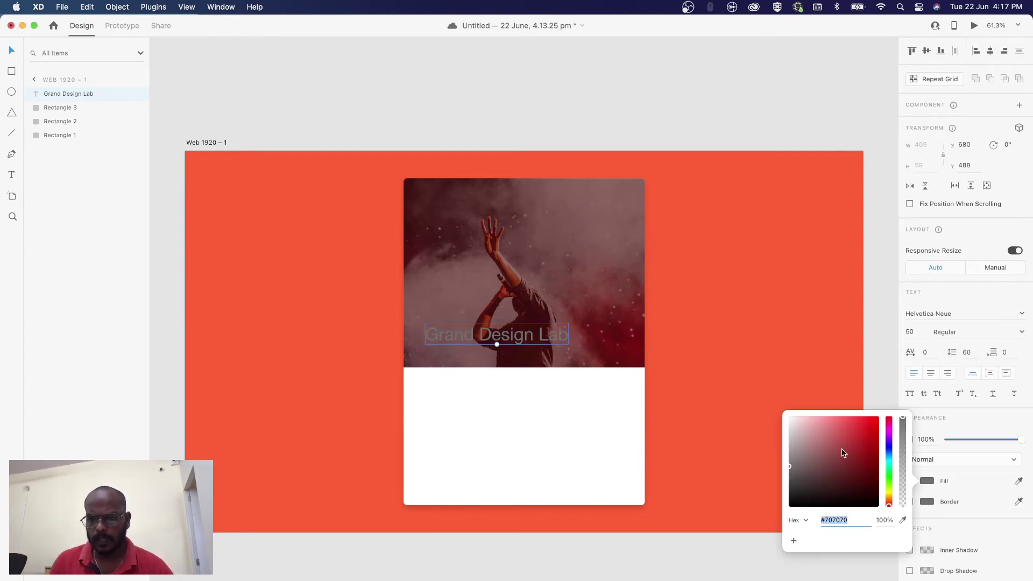
type("ffffff")
key("Return")
left_click(527, 167)
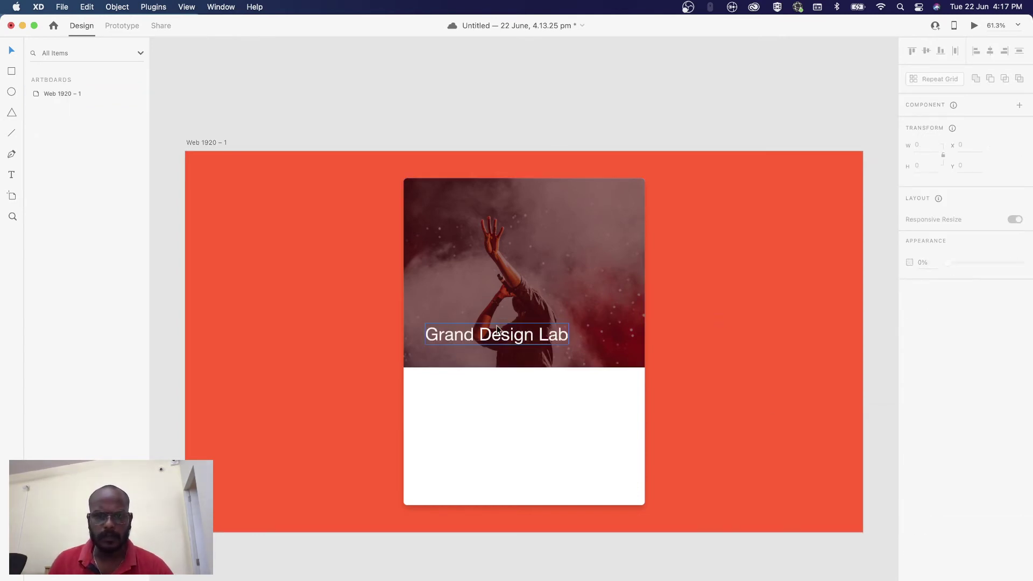
left_click_drag(496, 337, 497, 335)
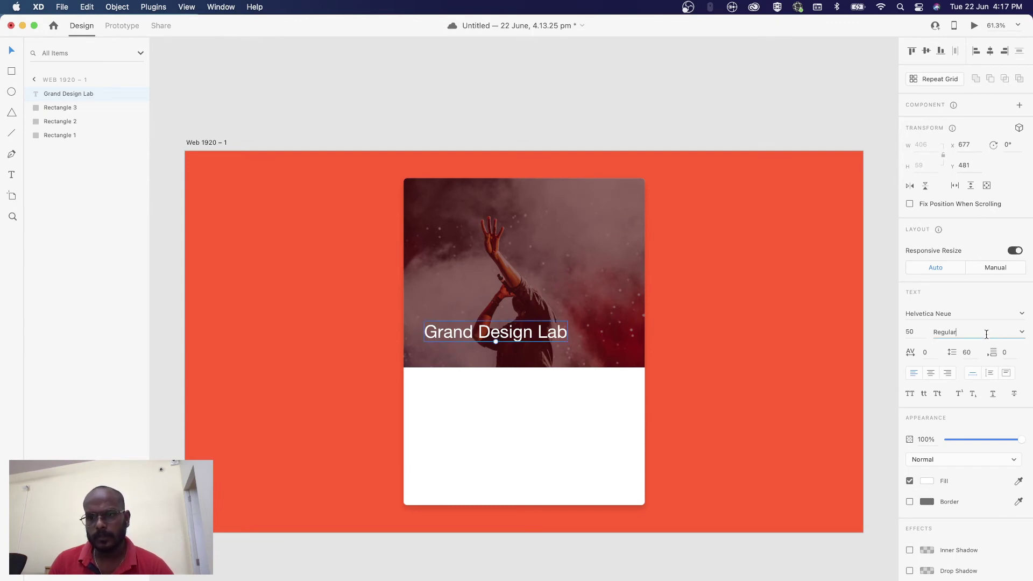
Switch the heading to Helvetica Neue Medium weight.
left_click(1023, 333)
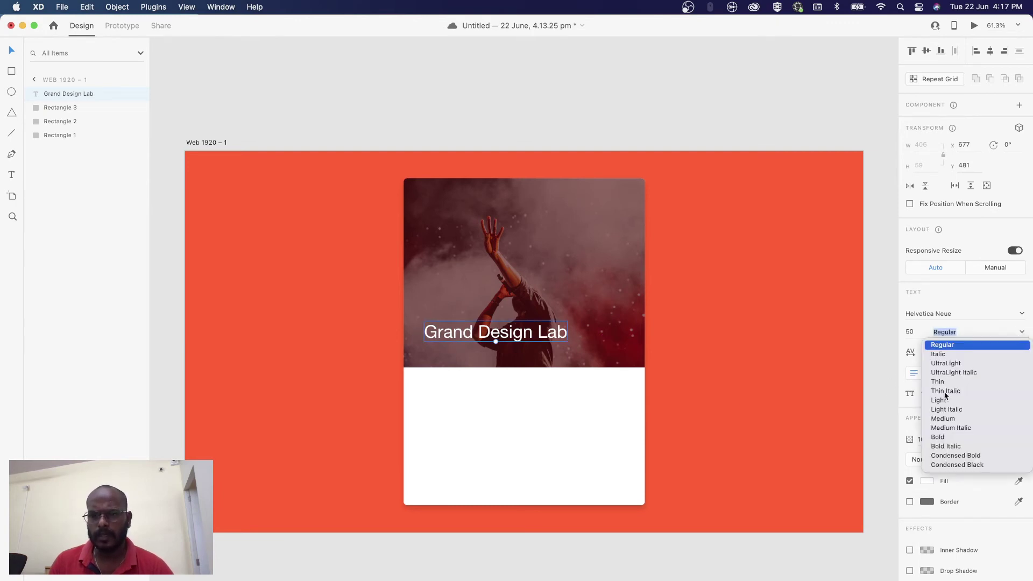
left_click(946, 418)
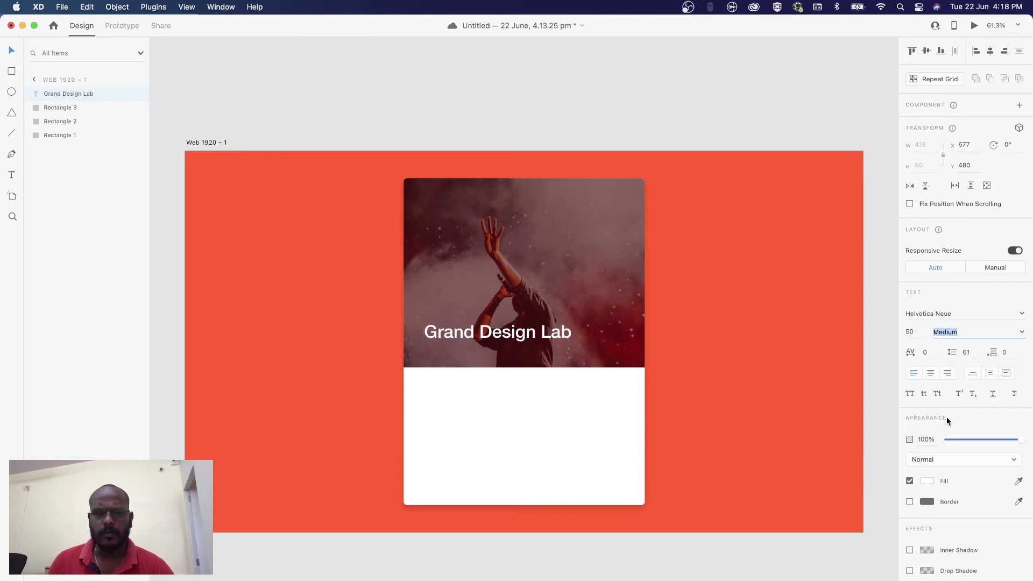
left_click(539, 97)
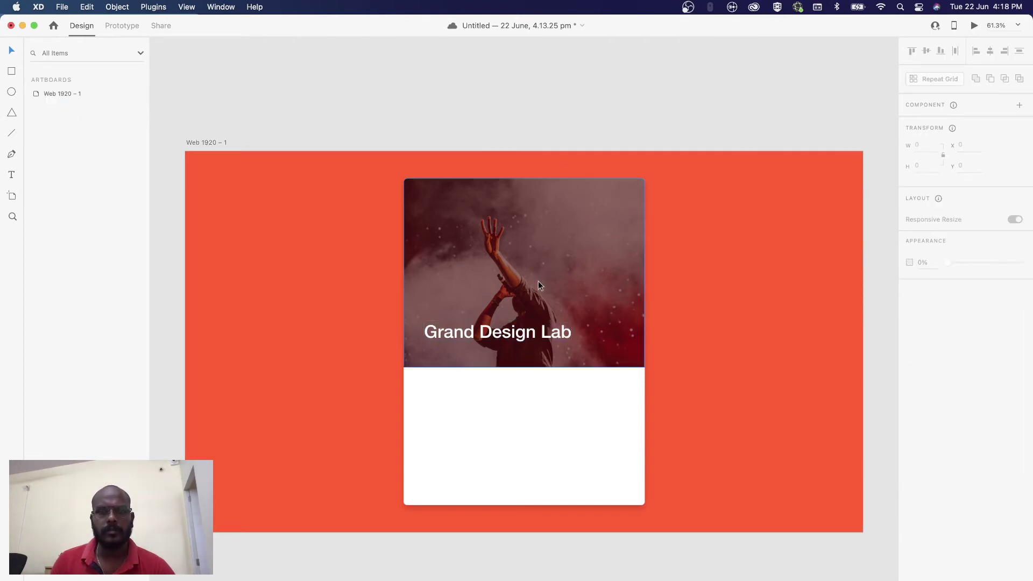
double_click(480, 332)
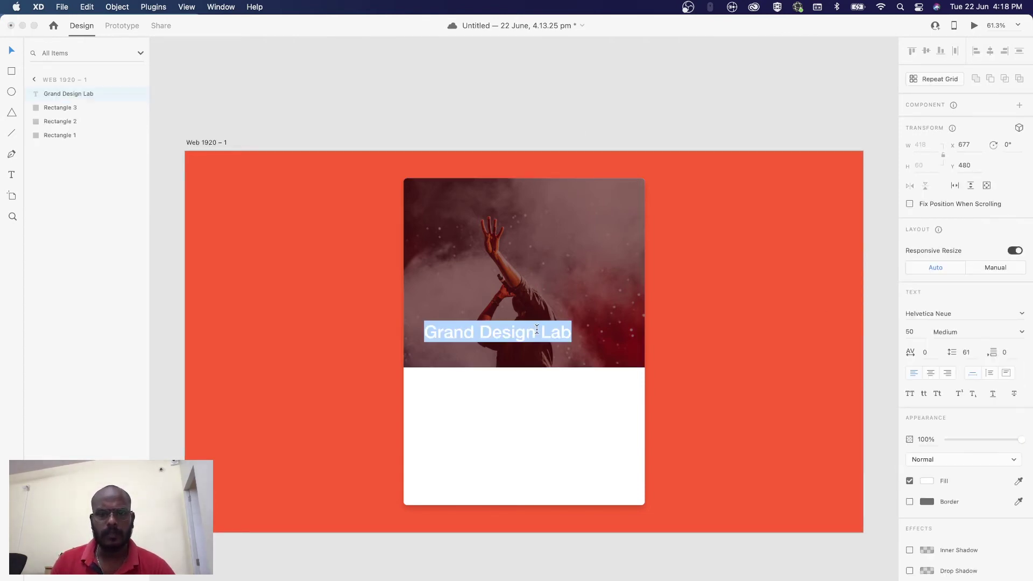
key("Escape")
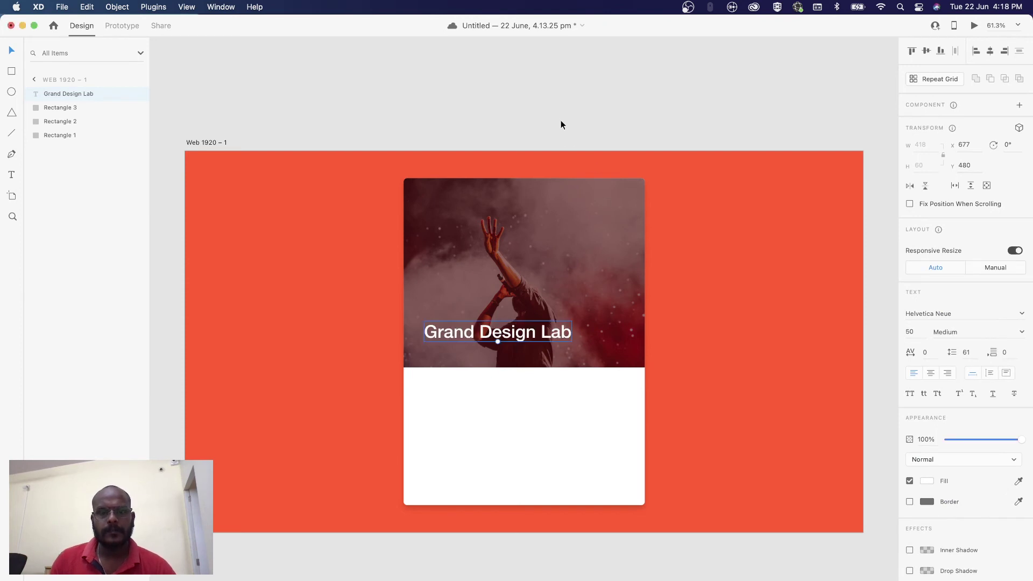
Duplicate the Grand Design Lab heading below itself at size 30, retyped as 'UI UX Design'.
left_click(530, 345)
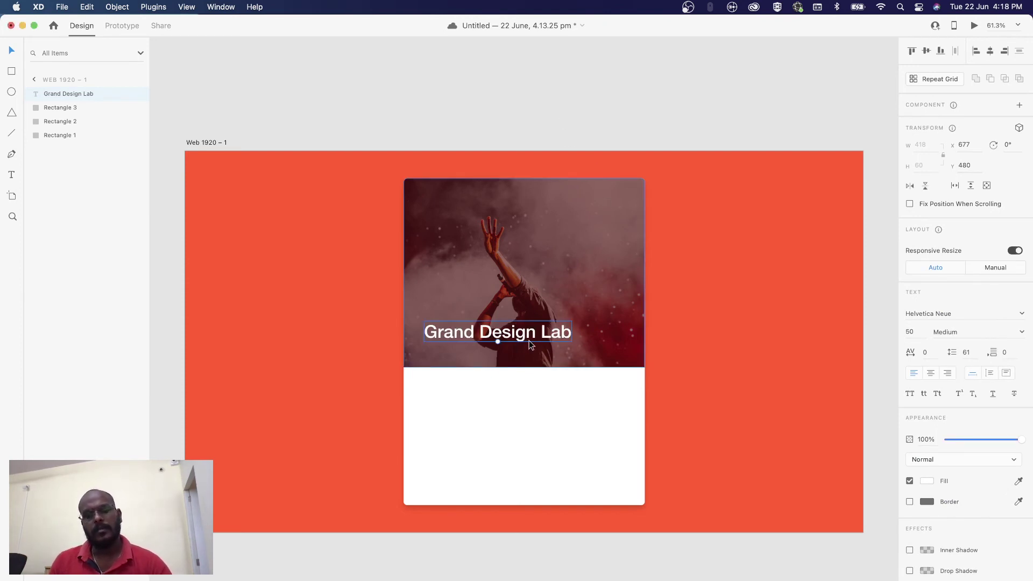
left_click_drag(530, 344, 530, 360)
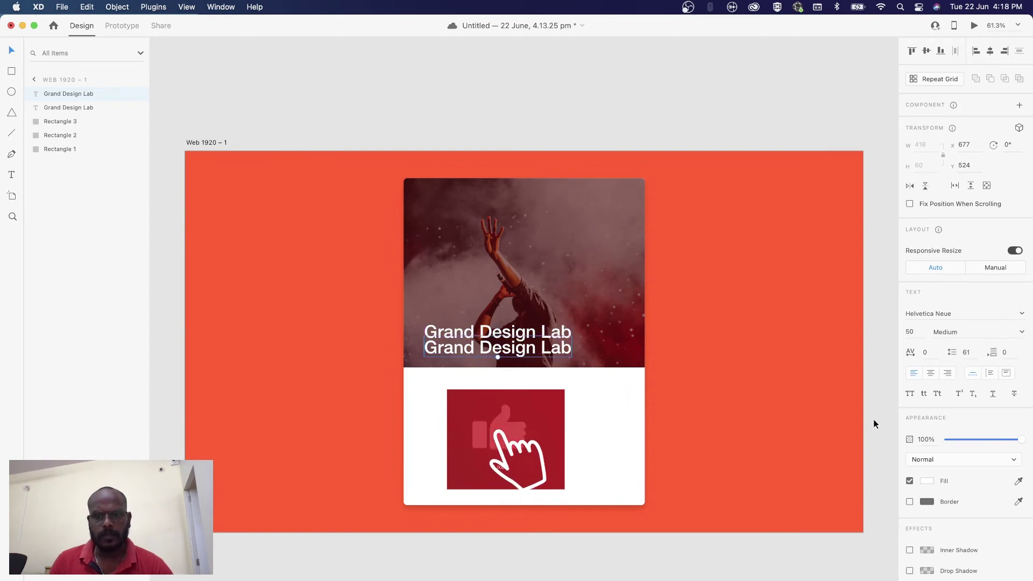
left_click(910, 331)
type("30")
key("Return")
key("Return")
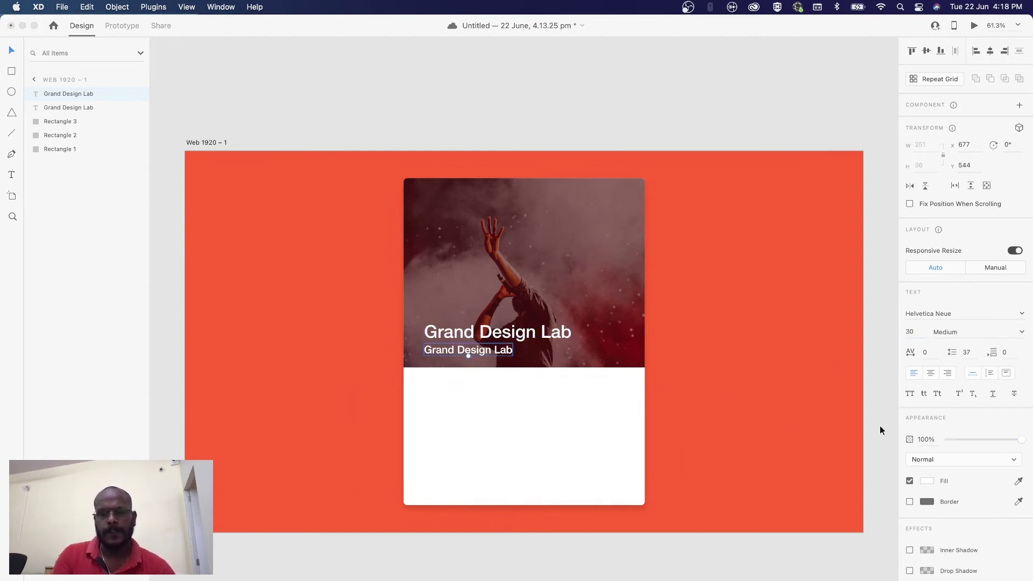
type("UI")
key("BackSpace")
key("BackSpace")
type("UI UX ")
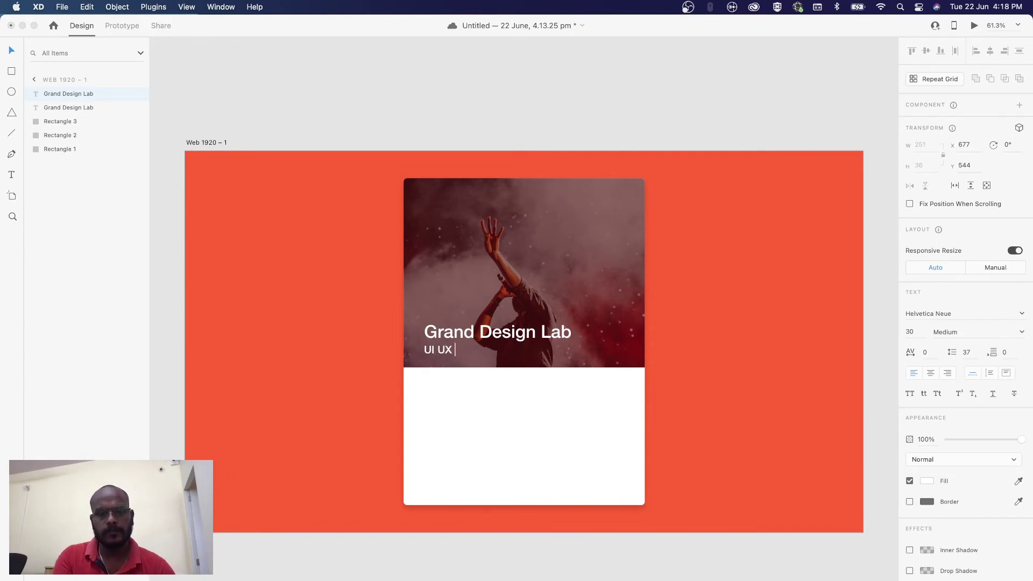
type("Design")
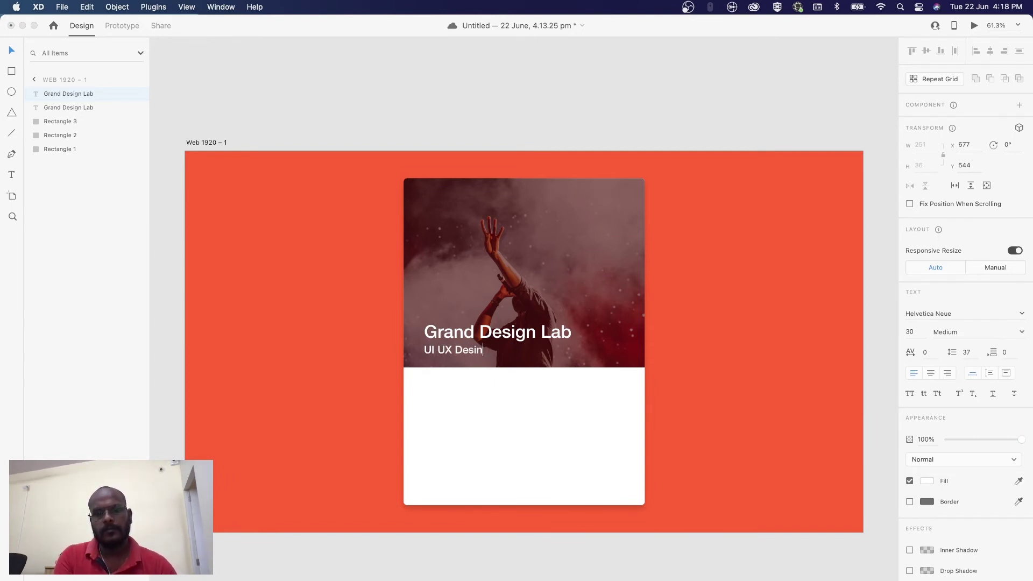
key("Escape")
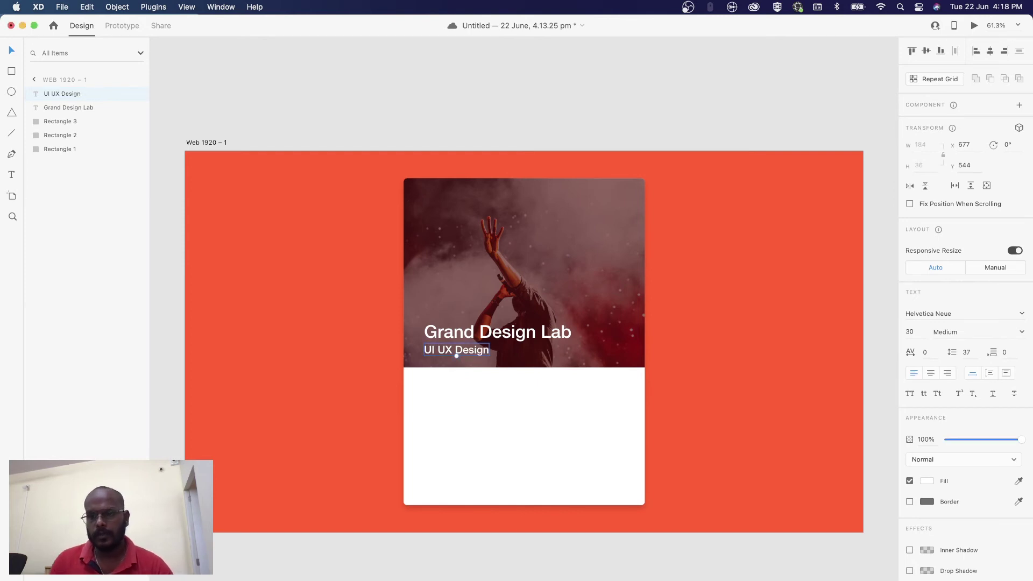
Set the subtitle's font weight to Helvetica Neue Thin.
left_click(1021, 331)
left_click(949, 345)
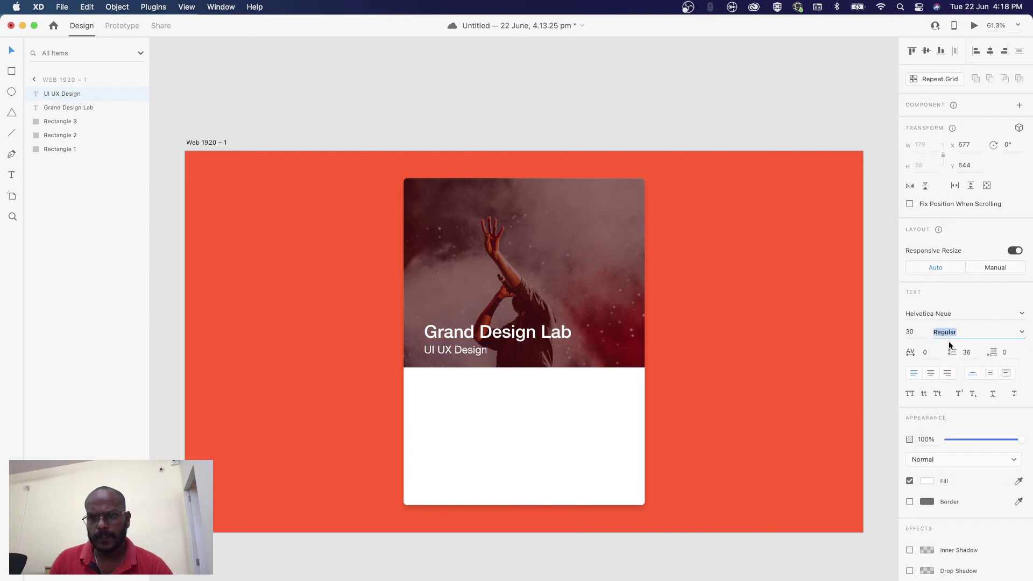
left_click(1015, 331)
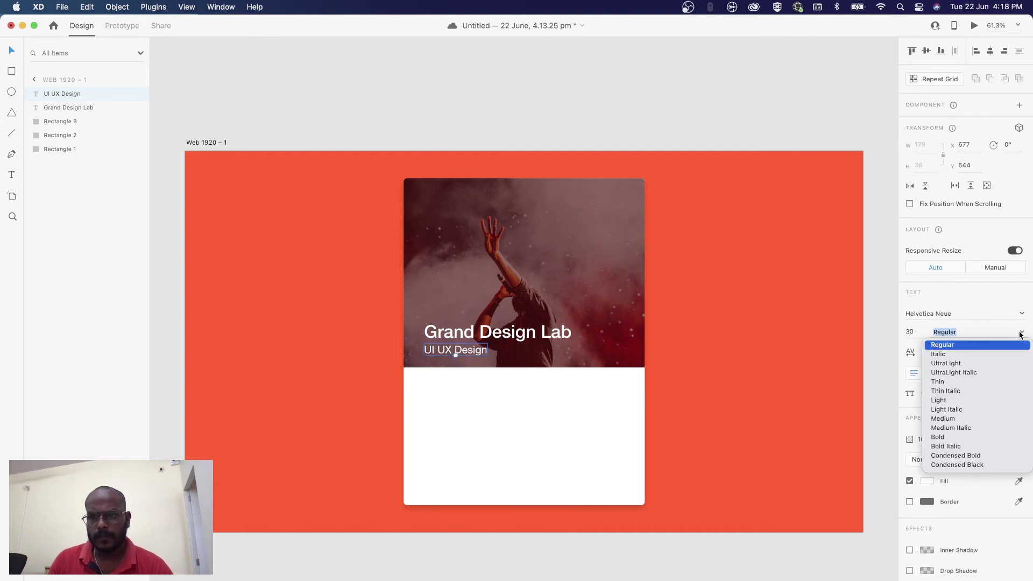
left_click(959, 385)
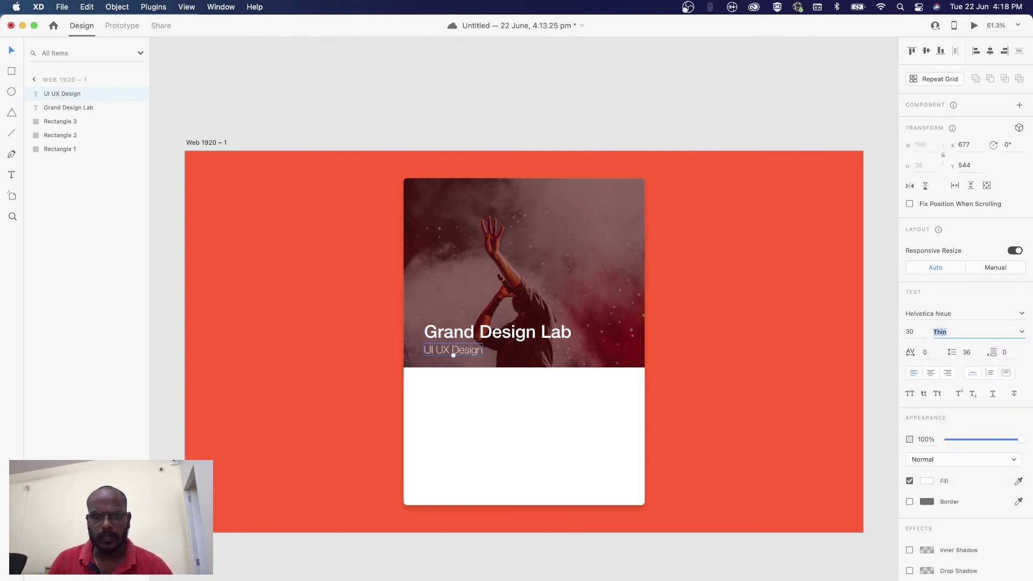
key("Escape")
Nudge the subtitle up slightly, closer under the heading.
left_click_drag(457, 355, 462, 351)
left_click(476, 334)
left_click(444, 347)
Move the dark red tint rectangle off the header photo to the left.
double_click(544, 279)
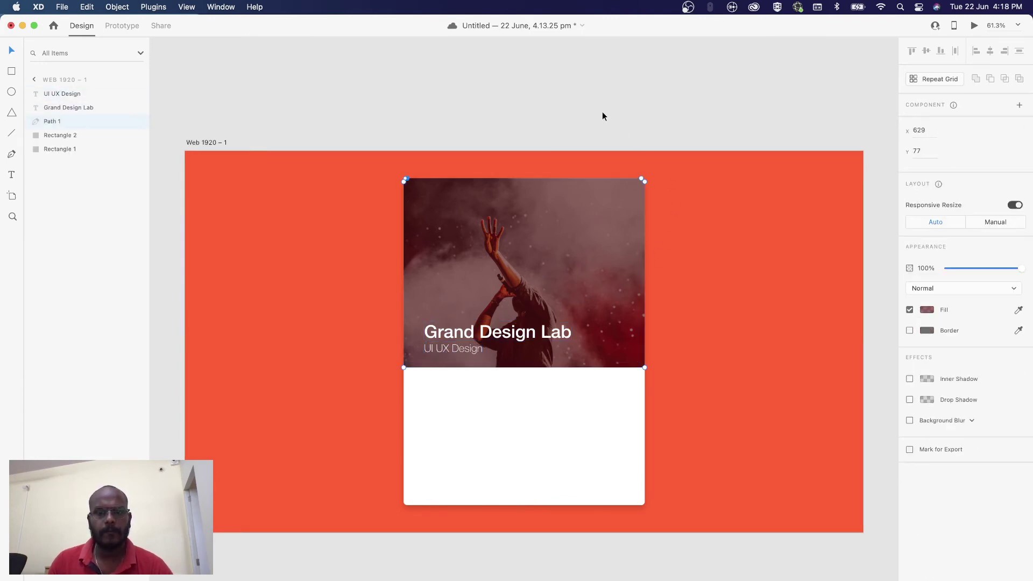
key("cmd+z")
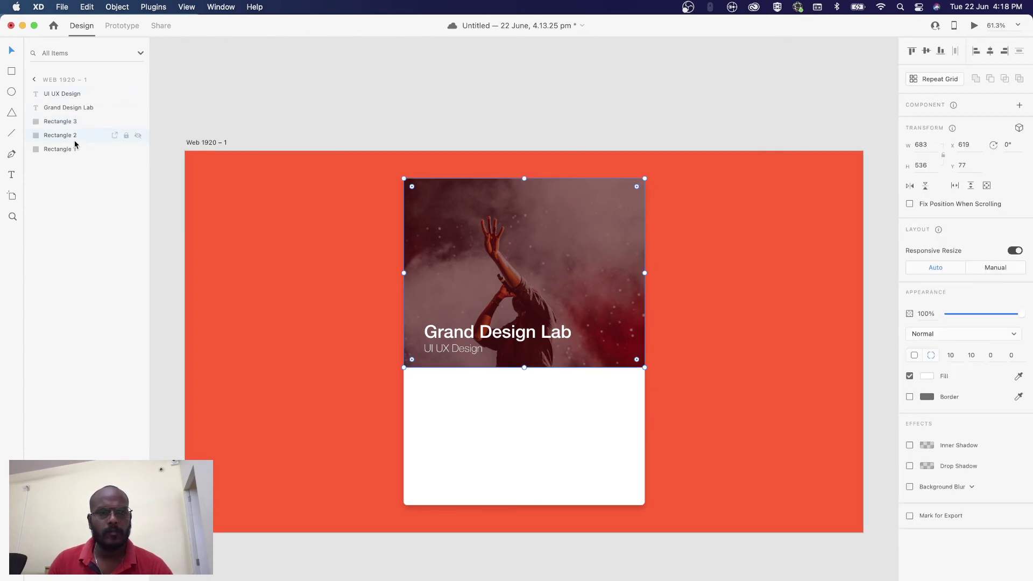
left_click(563, 95)
left_click(541, 236)
left_click(657, 565)
left_click(576, 244)
left_click_drag(576, 244, 430, 225)
Shift the photo upward inside its mask and move the tint back over it.
double_click(586, 239)
left_click_drag(576, 237, 576, 217)
left_click(582, 111)
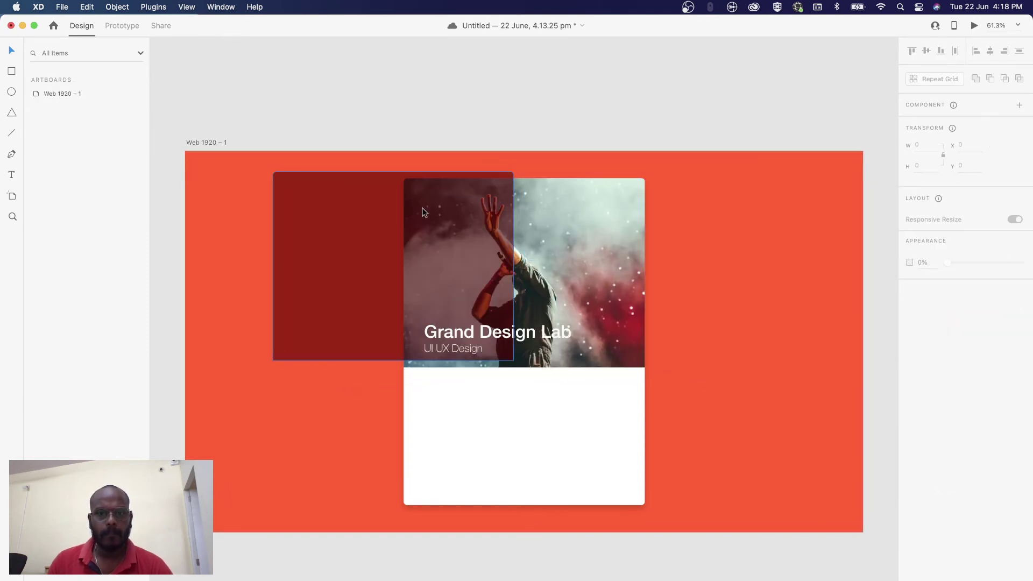
left_click_drag(409, 212, 535, 238)
left_click(561, 128)
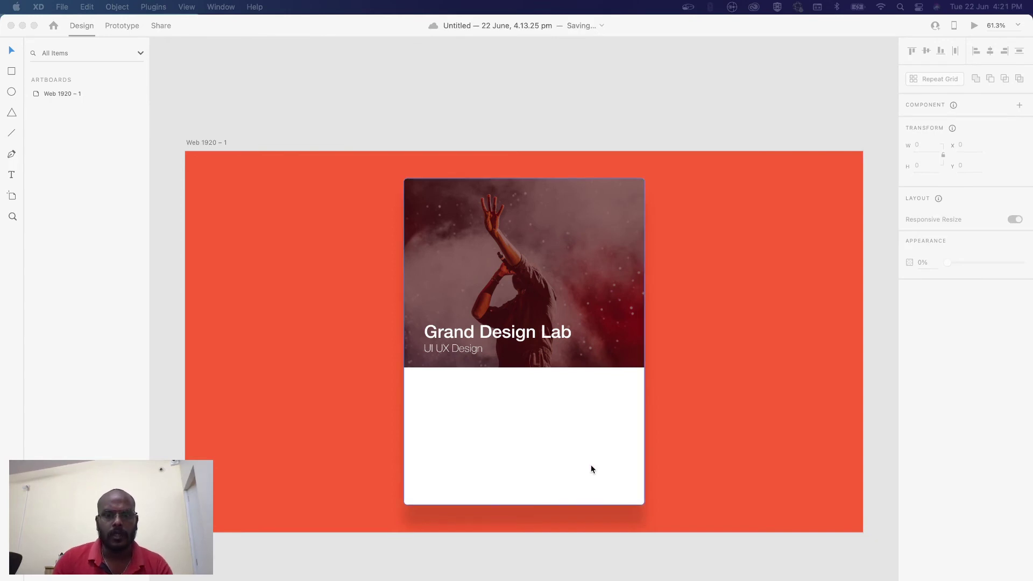
Start a new text layer in the card's white lower half with the Text tool.
left_click(515, 136)
left_click(468, 334)
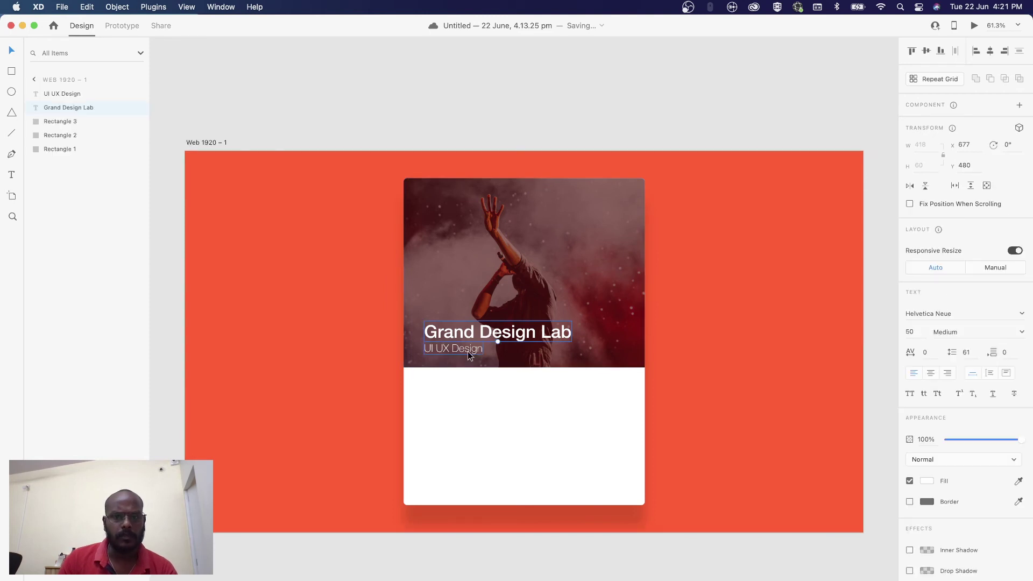
left_click(498, 144)
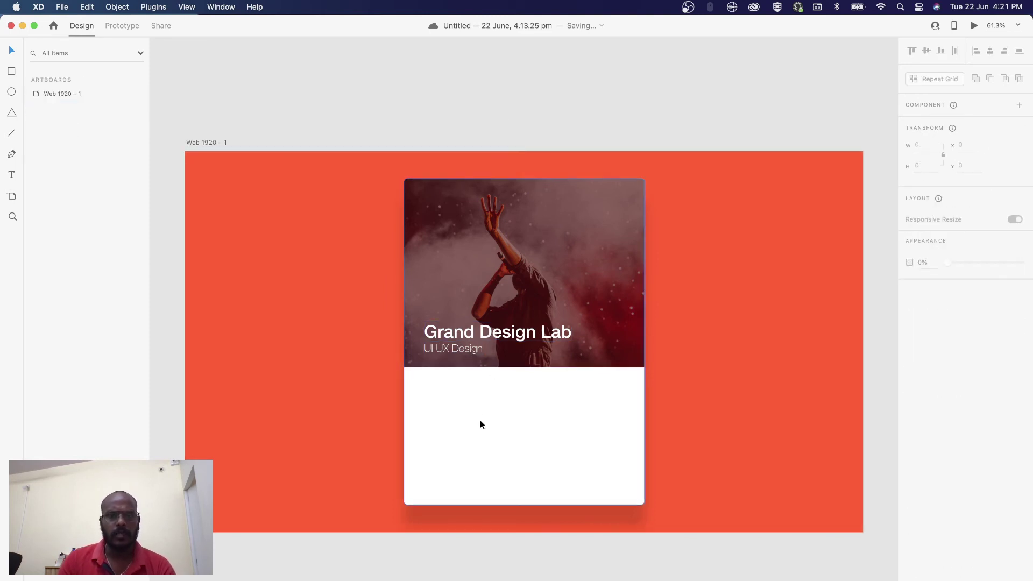
key("t")
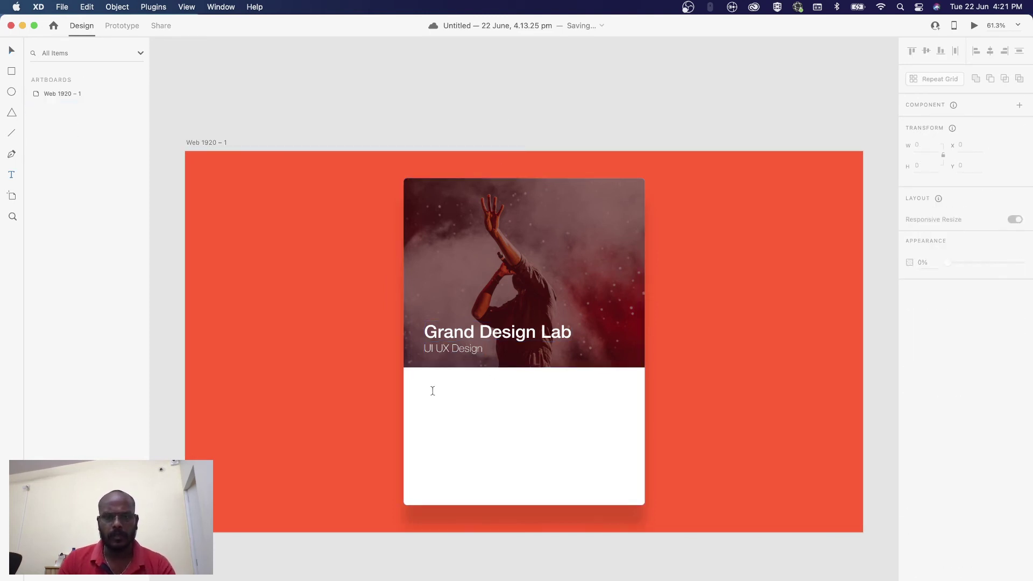
left_click(445, 408)
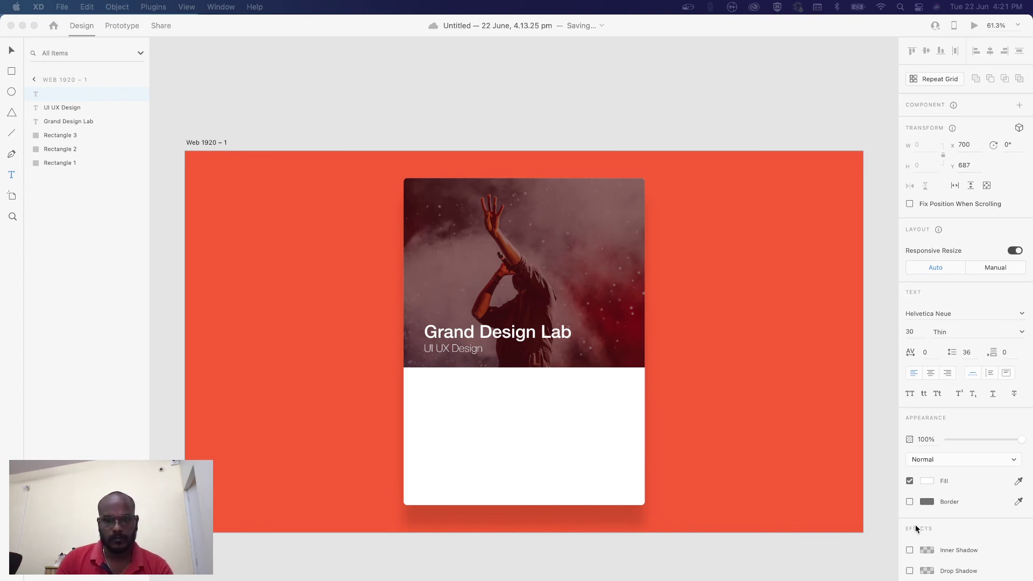
Paste the Lorem Ipsum placeholder text into a new text box in the white area.
left_click(427, 393)
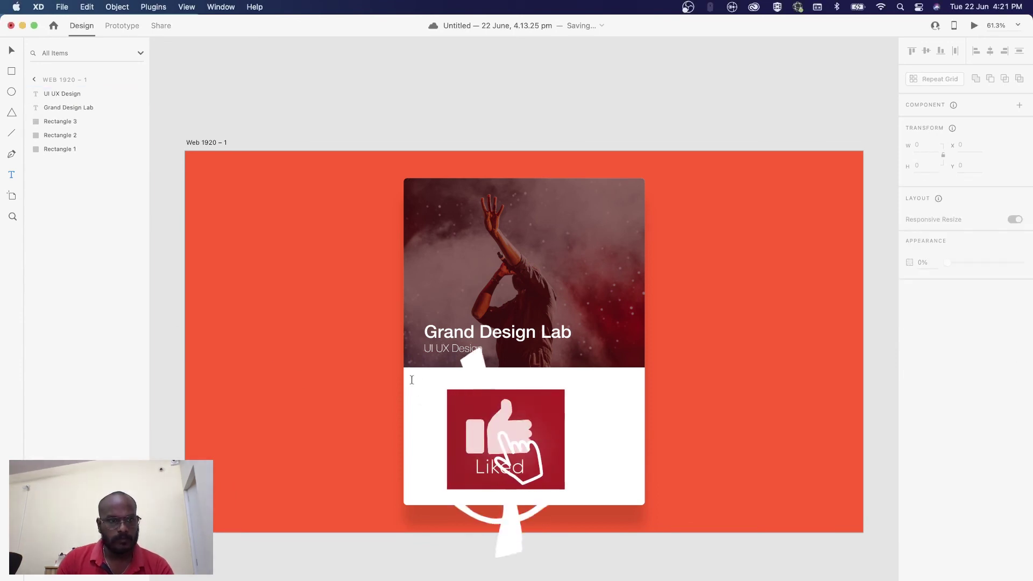
left_click(436, 395)
key("super+v")
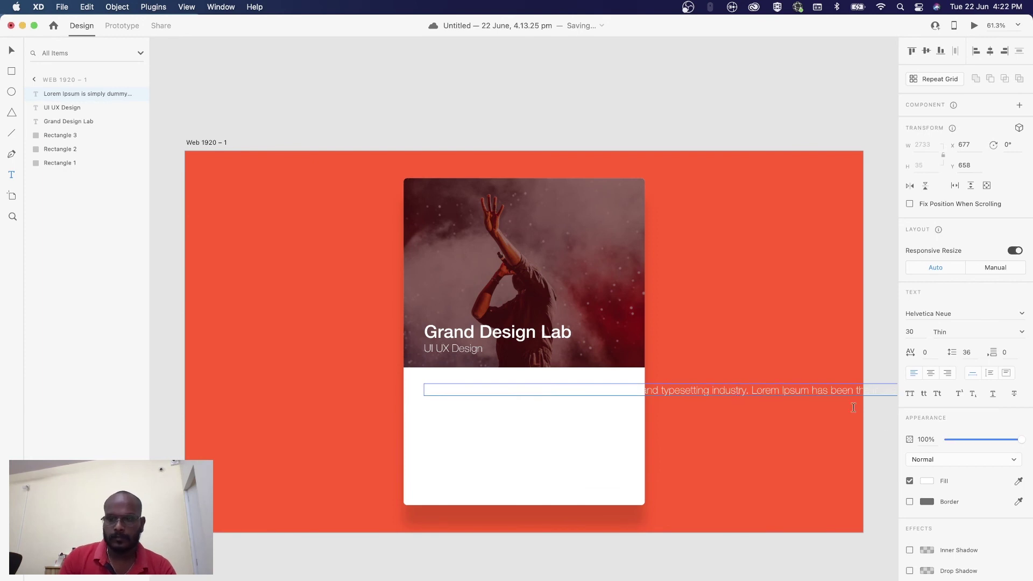
Colour the body text #333333 and break its first line before 'printing'.
left_click(928, 481)
left_click(792, 488)
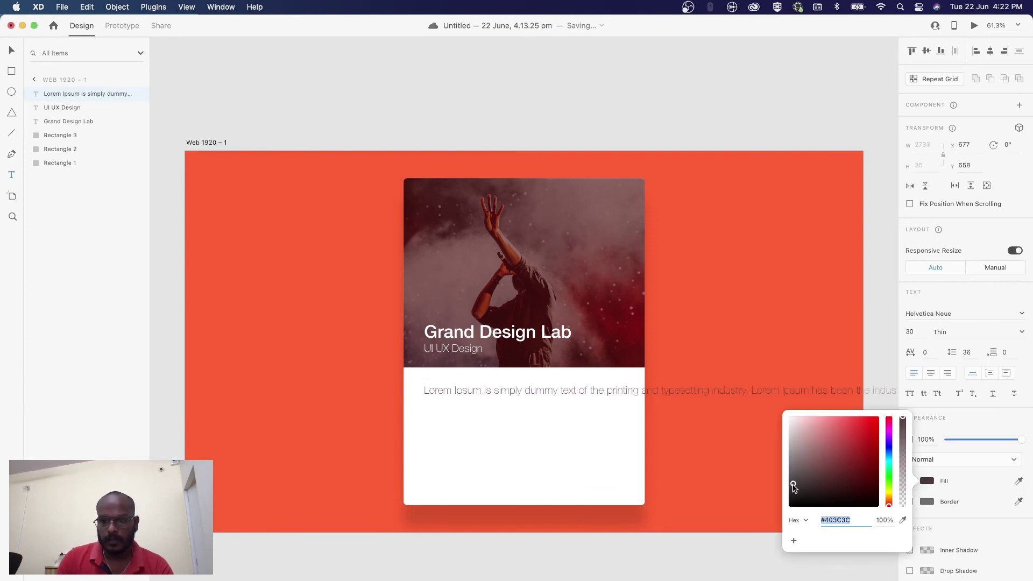
type("312F2F")
key("Return")
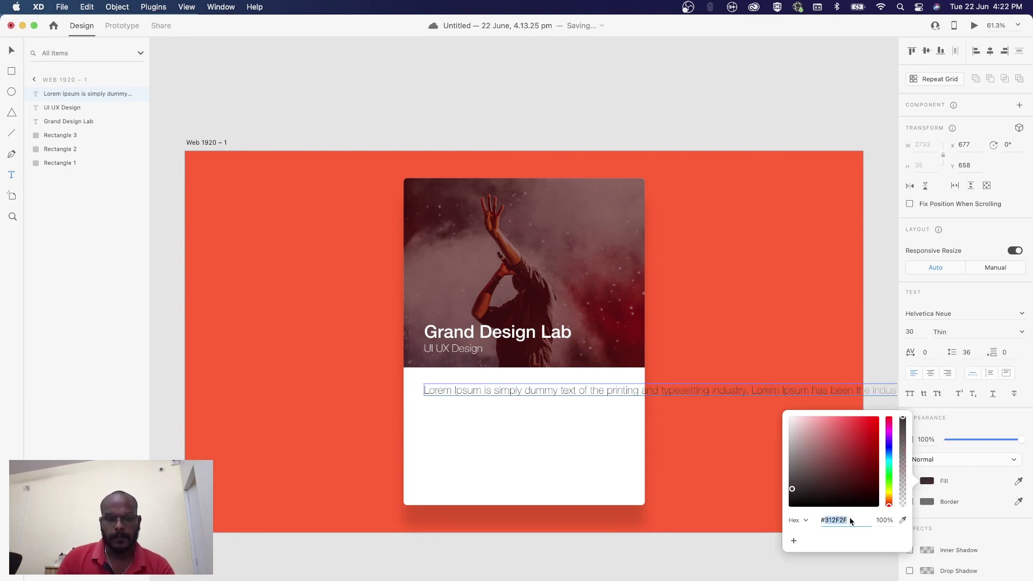
type("333333")
key("Return")
double_click(607, 389)
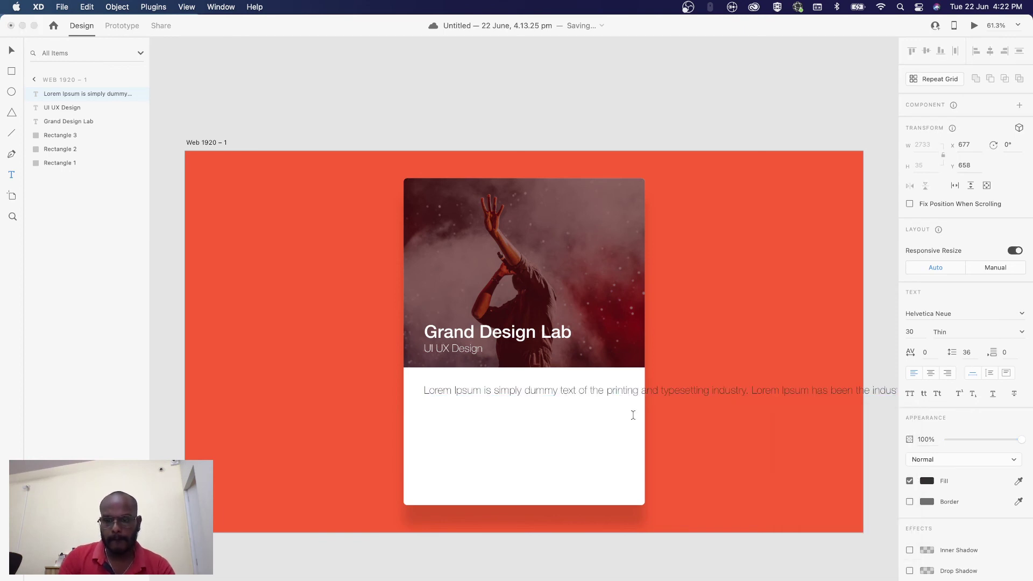
key("Return")
Add line breaks so the second sentence and 'dummy text ever since' start new lines.
left_click(569, 403)
key("Return")
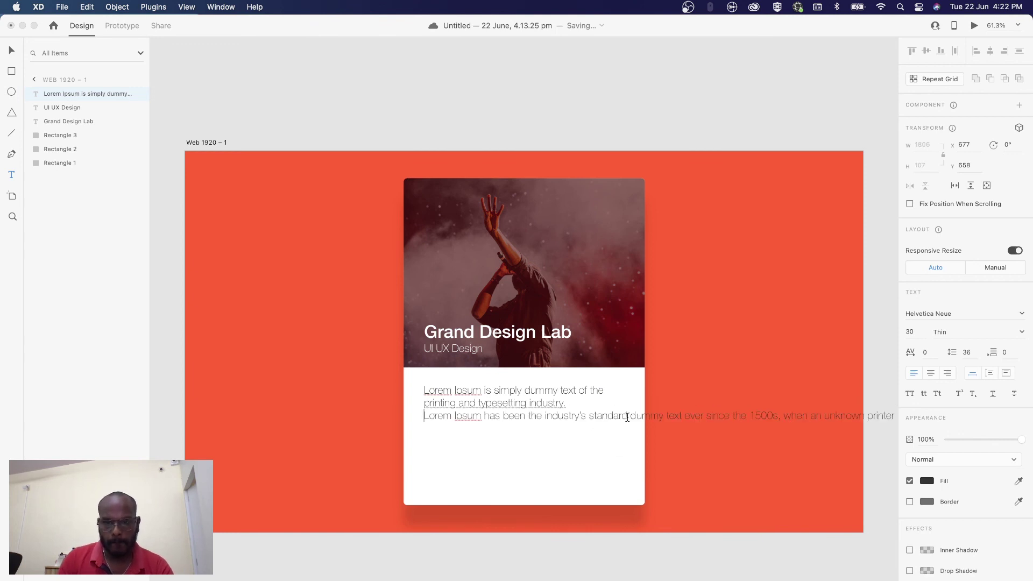
left_click(629, 416)
key("Return")
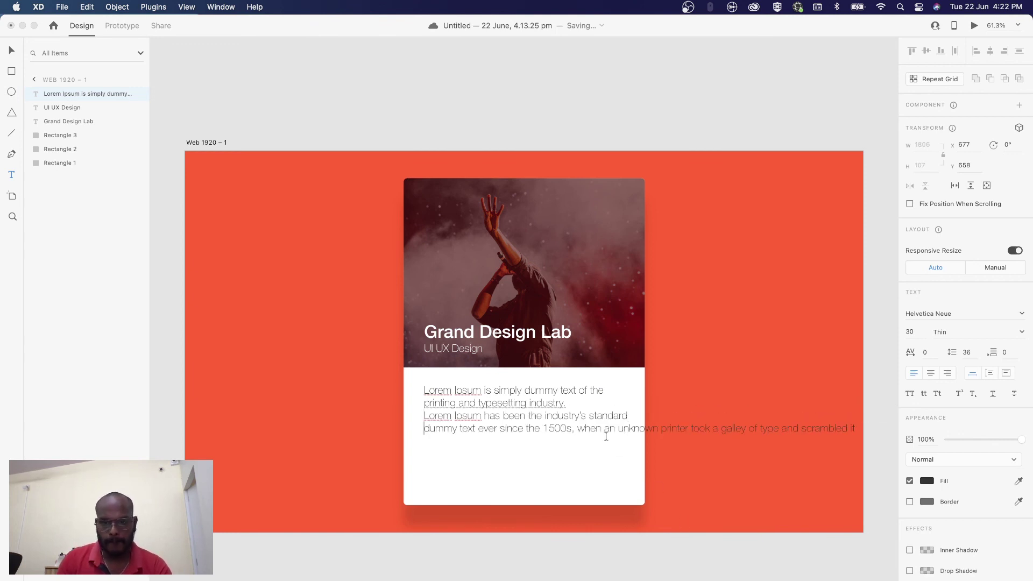
left_click(574, 402)
key("Return")
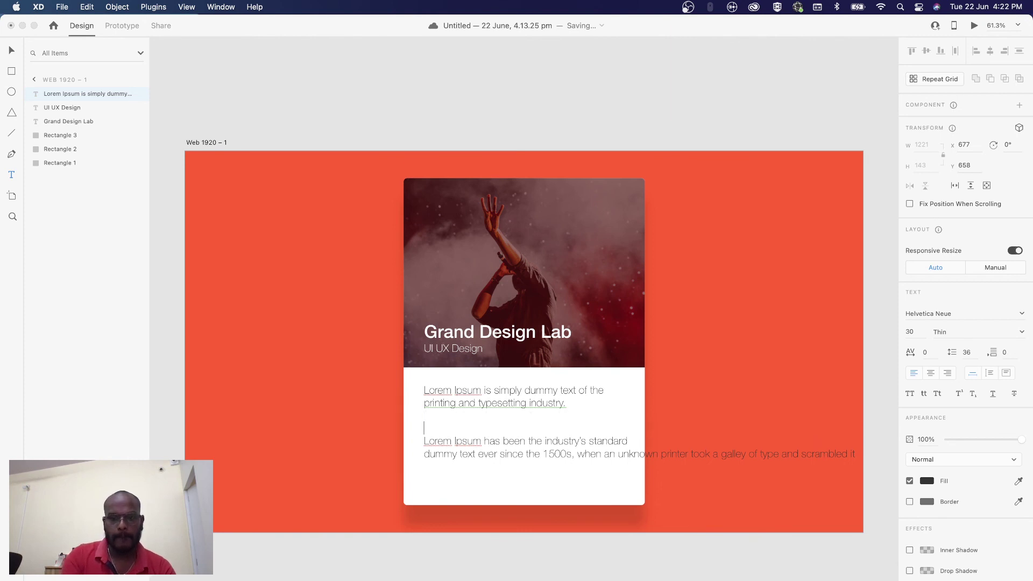
key("BackSpace")
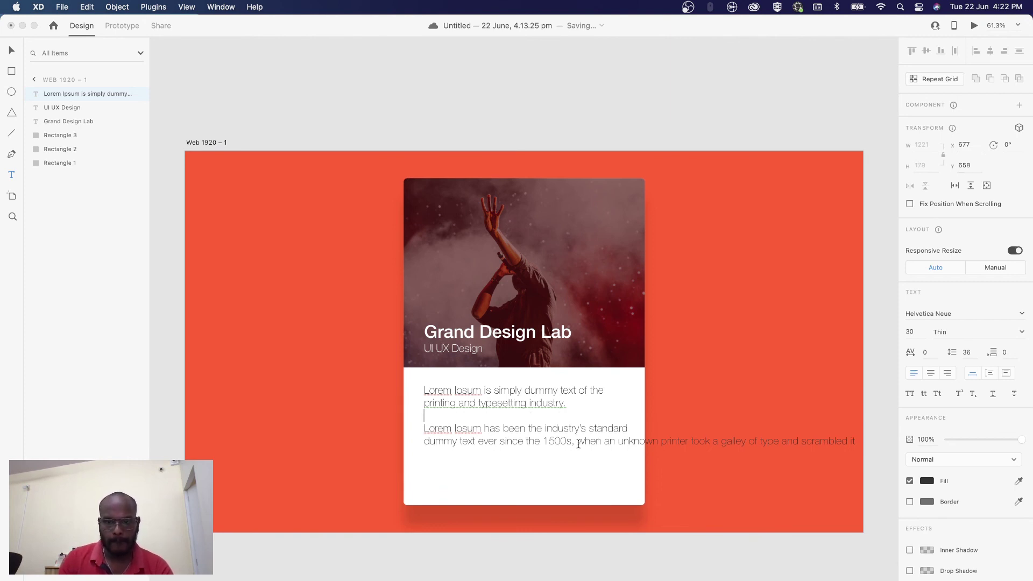
Delete the copy after 'since the 1500s' so the text ends there.
left_click_drag(576, 441, 829, 457)
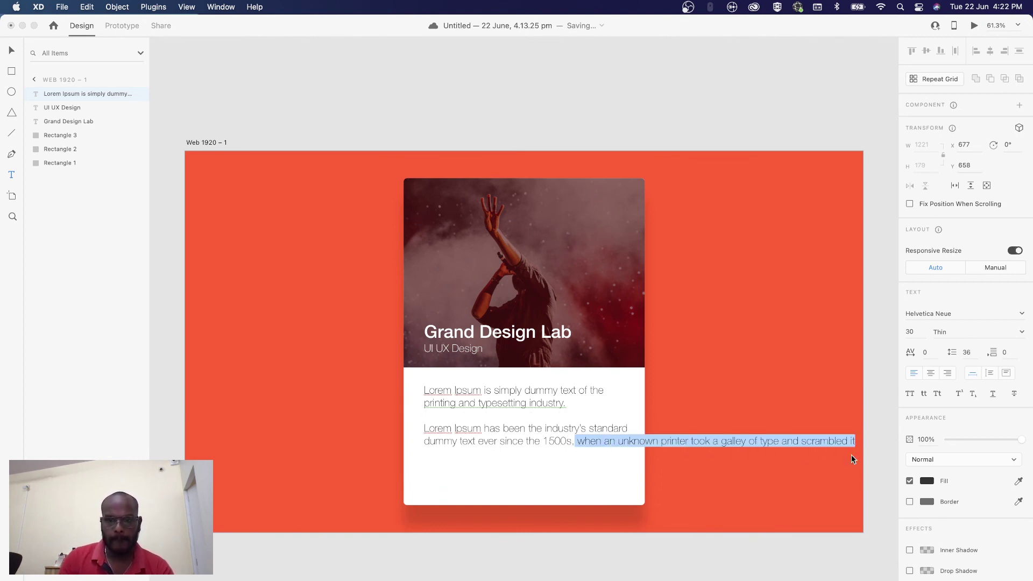
key("BackSpace")
key("BackSpace")
key("Escape")
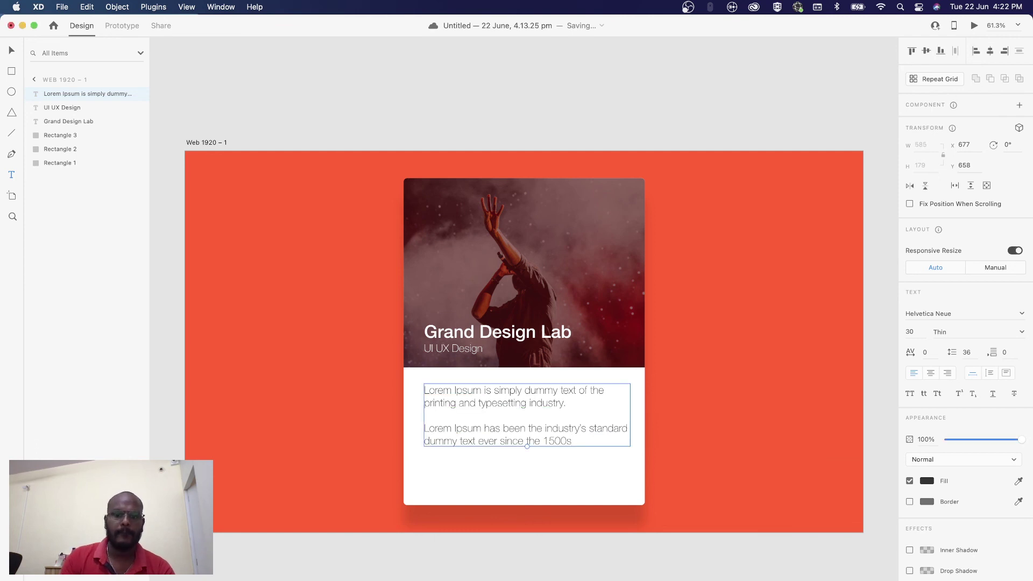
left_click(646, 543)
left_click(549, 421)
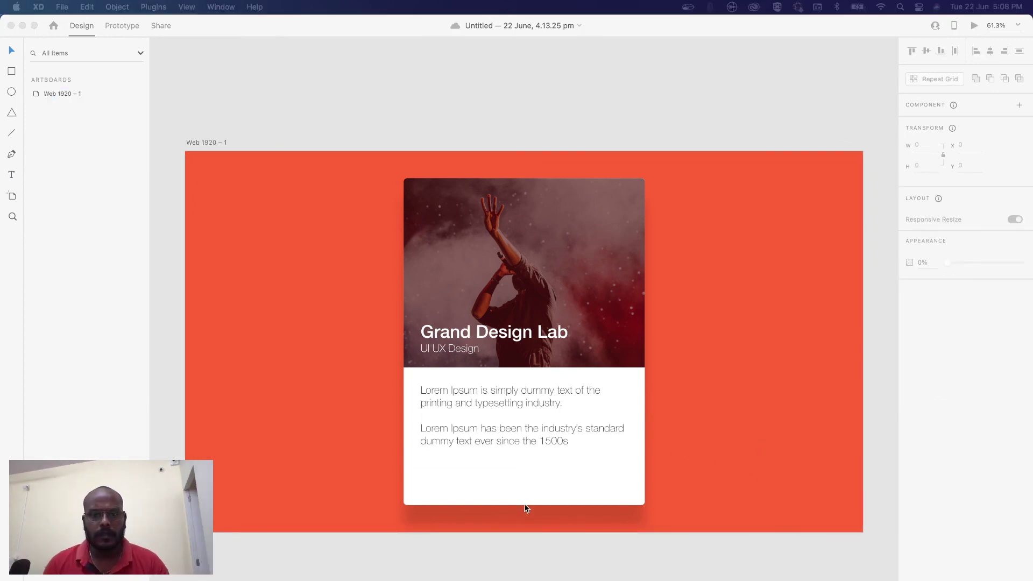
Shorten the white card to end just below the body text, about 809 px tall.
left_click(528, 498)
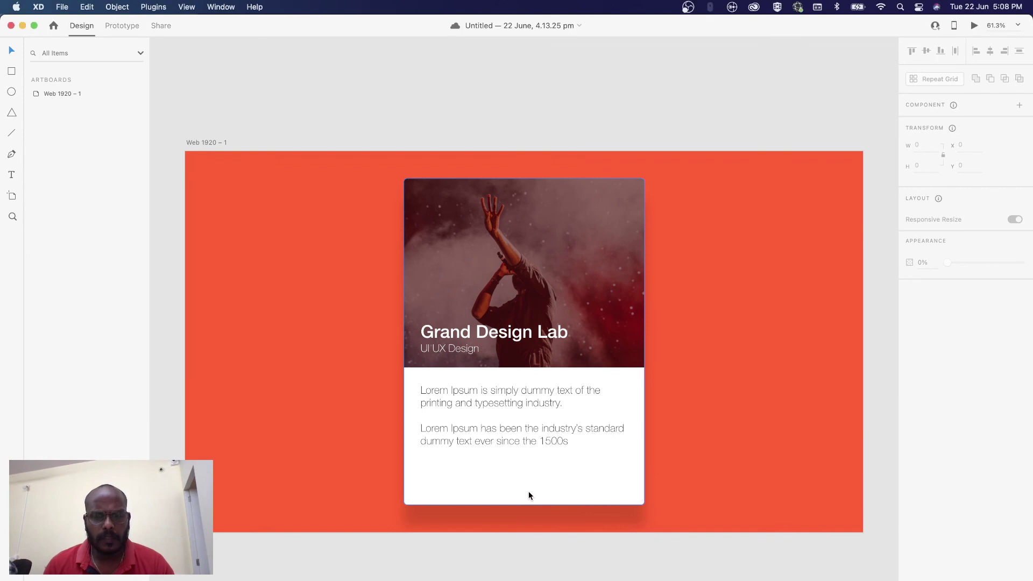
left_click(525, 487)
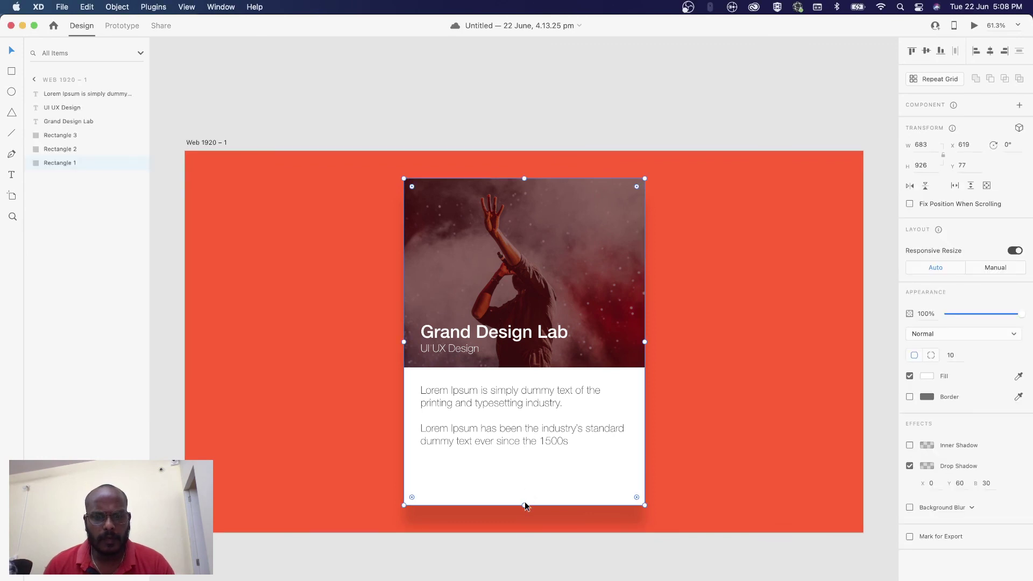
left_click_drag(525, 504, 526, 506)
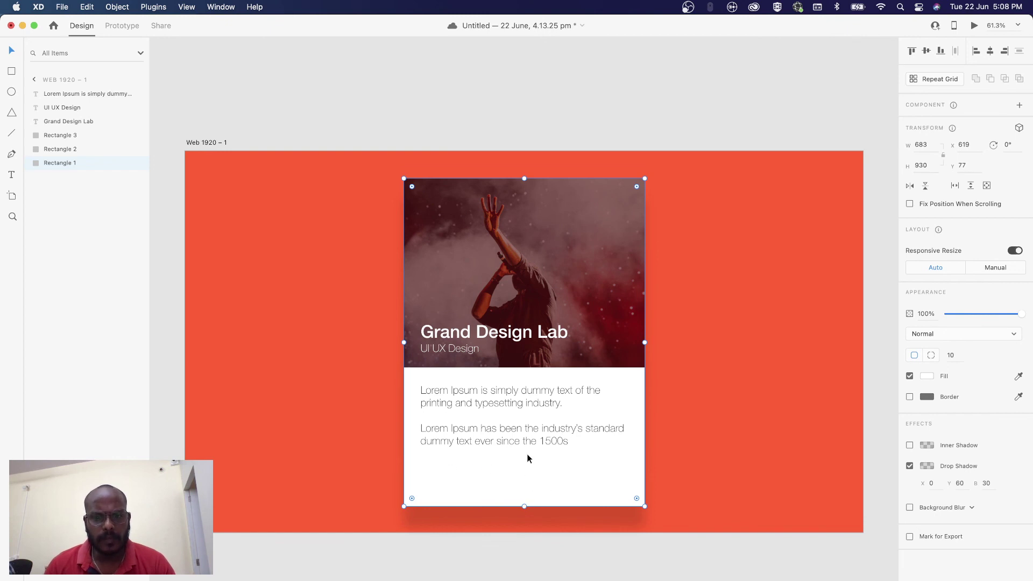
left_click(559, 549)
left_click(533, 500)
left_click_drag(526, 506, 533, 463)
Marquee-select every layer of the card.
left_click(563, 498)
left_click_drag(371, 218, 407, 254)
left_click_drag(522, 382, 659, 480)
Group the card layers as Group 1 and align it to the artboard's vertical middle.
key("super+g")
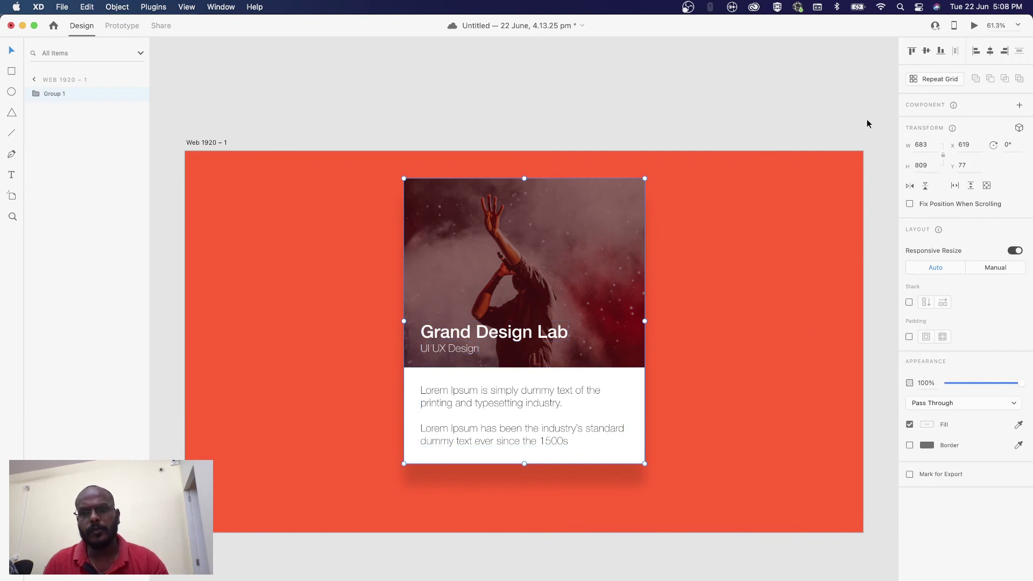
left_click(926, 51)
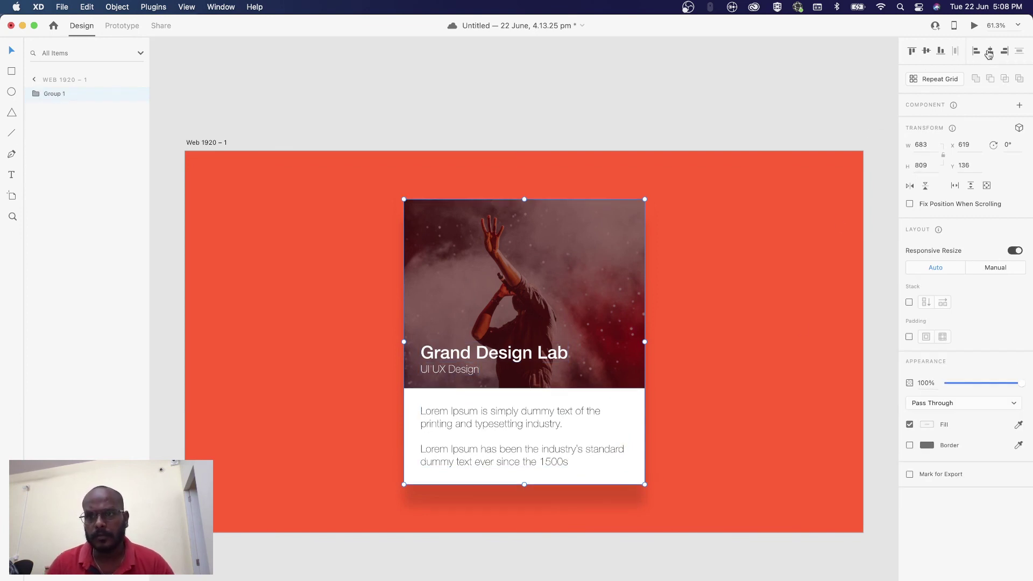
left_click(670, 95)
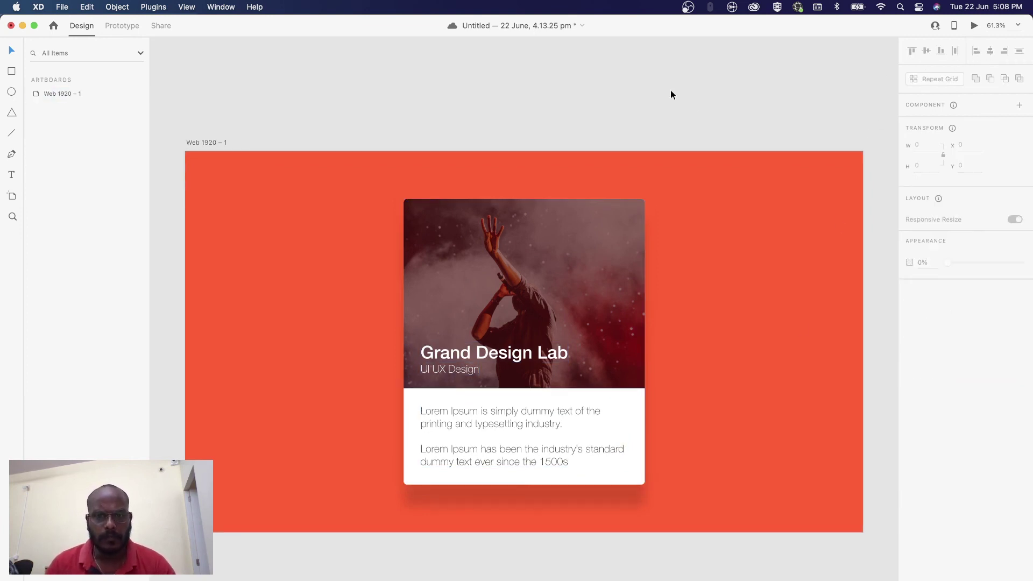